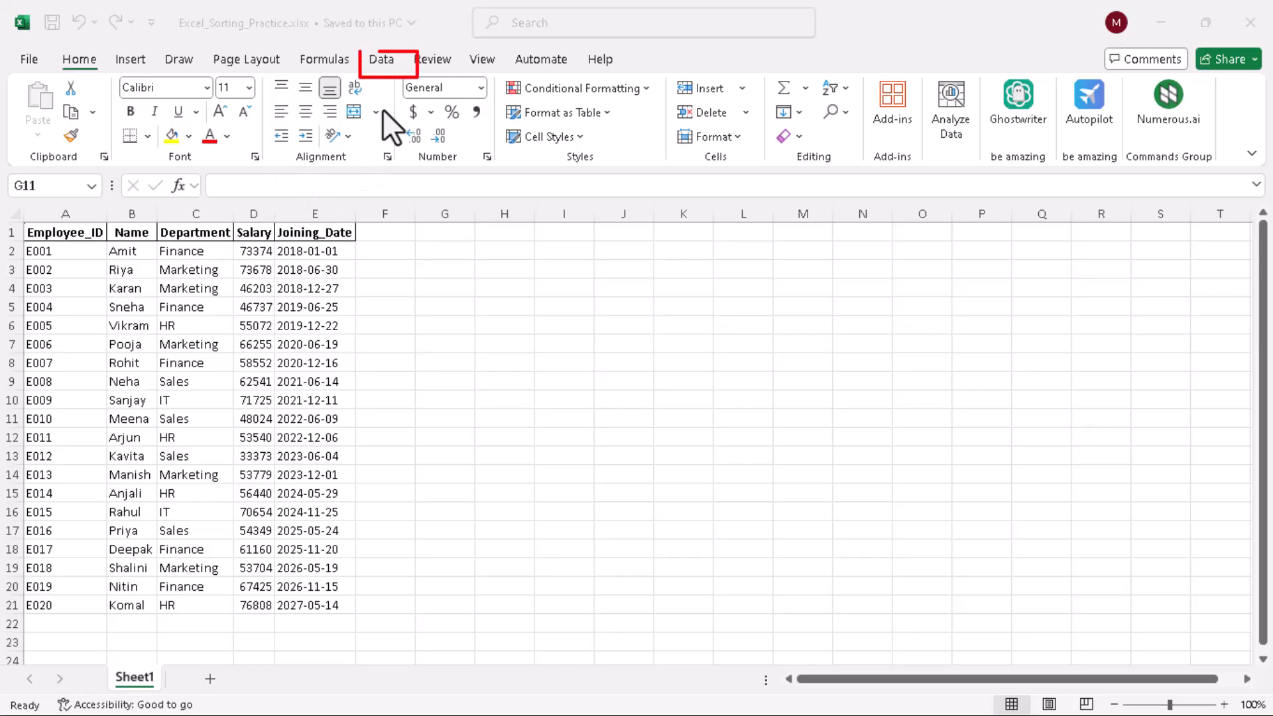
click(381, 61)
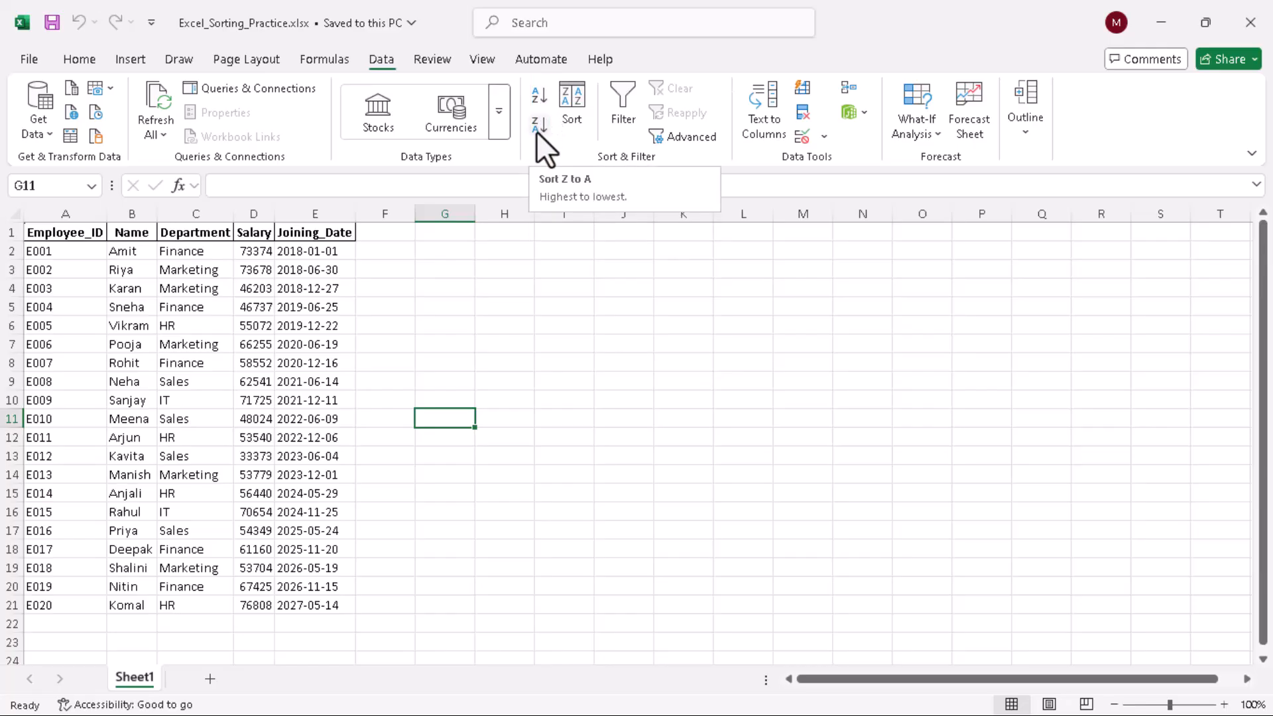
click(80, 61)
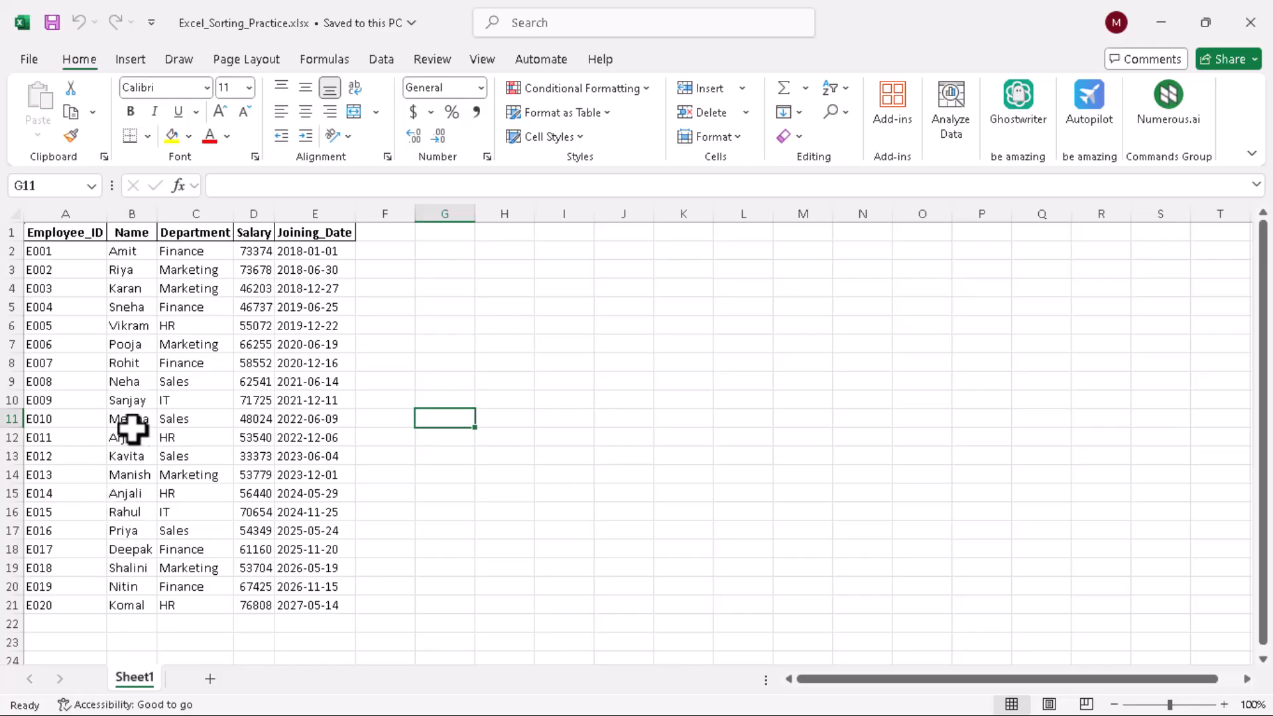
Sort only the Name column, B1:B21, from A to Z, continuing with the current selection.
drag(139, 236, 123, 603)
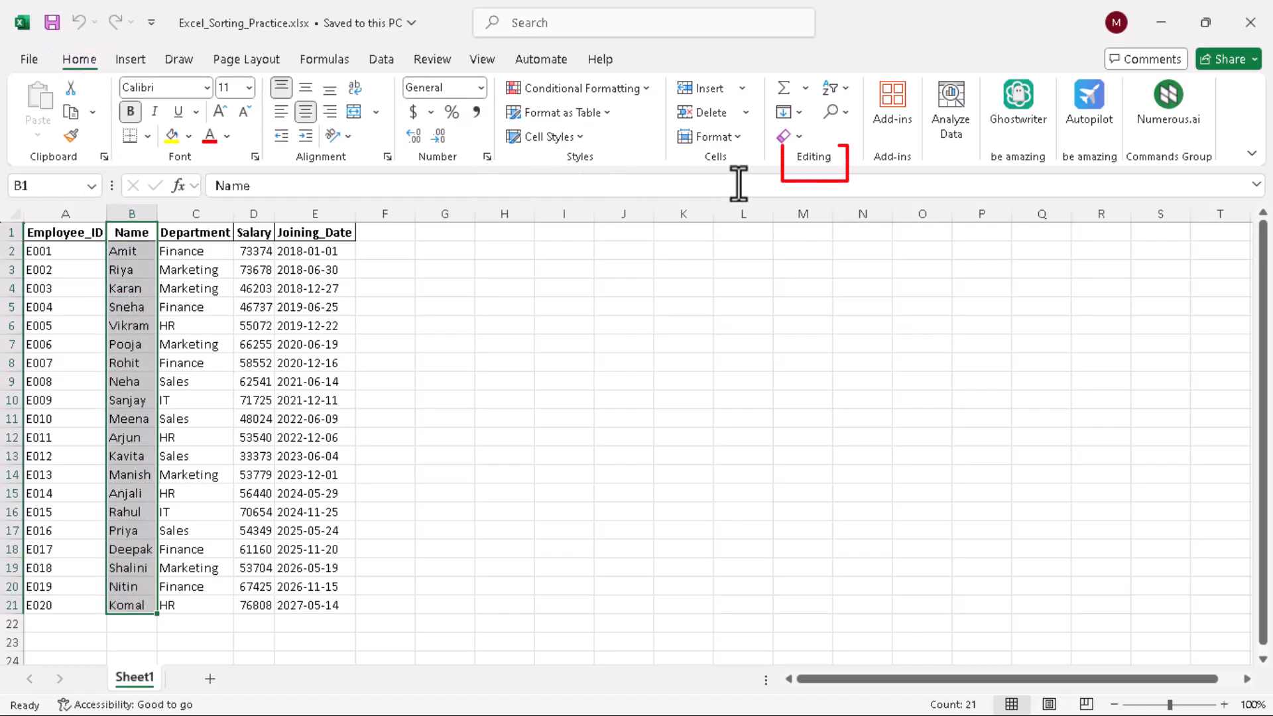
click(842, 87)
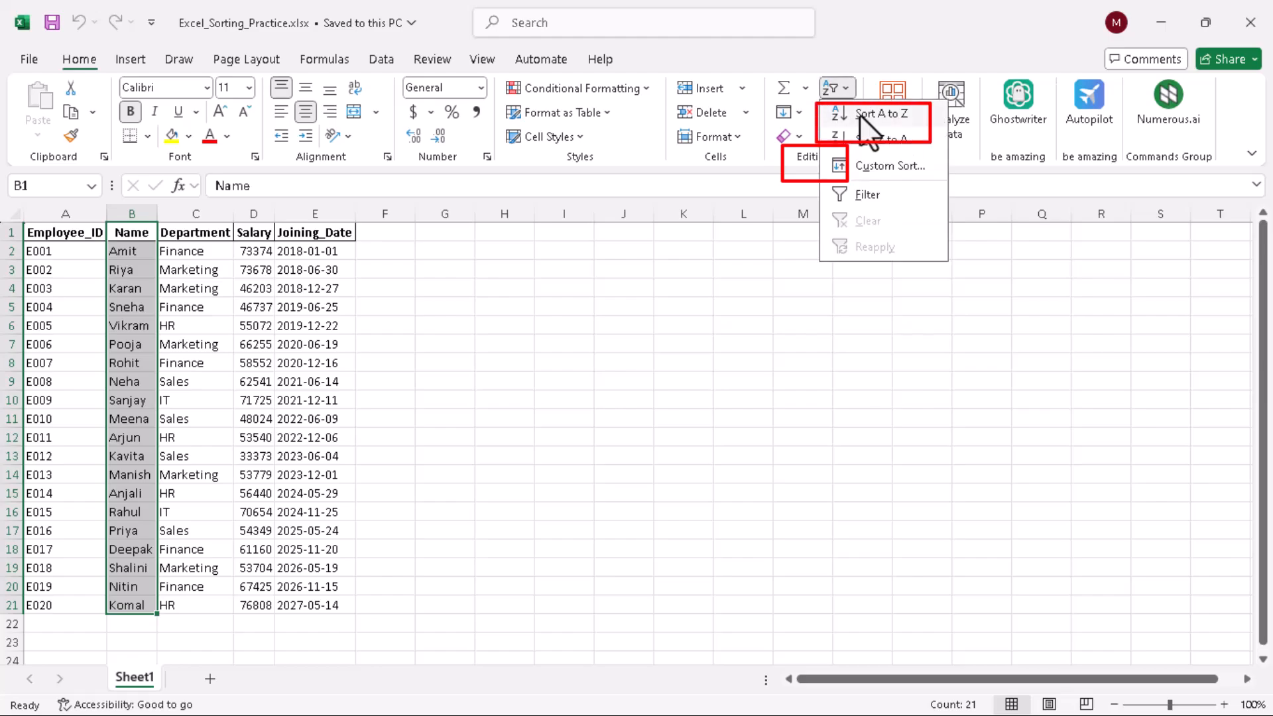
click(859, 114)
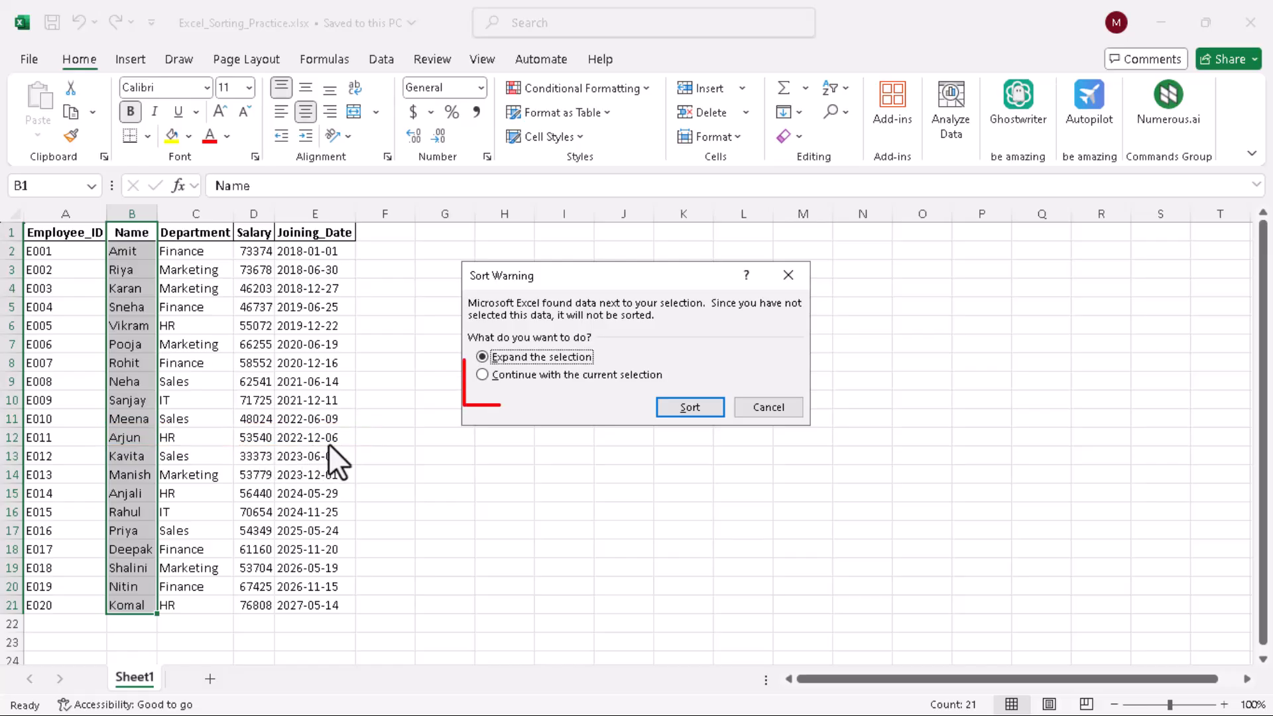
click(483, 374)
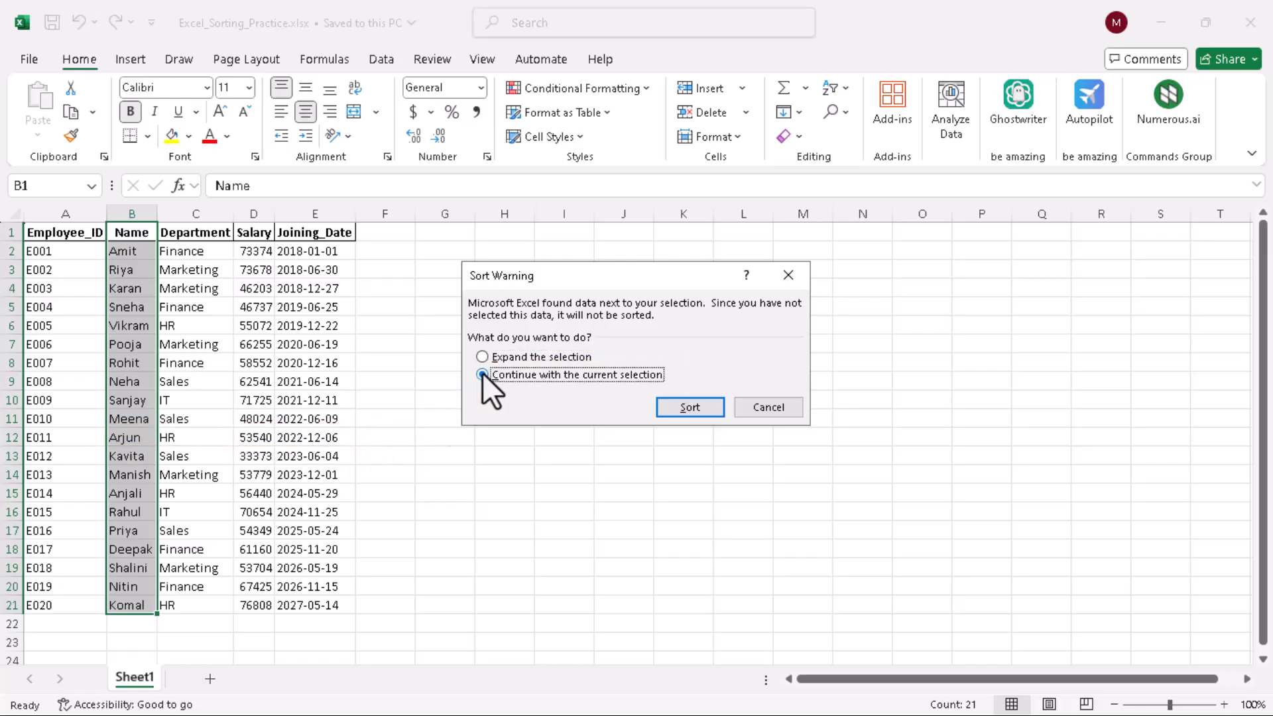
click(688, 407)
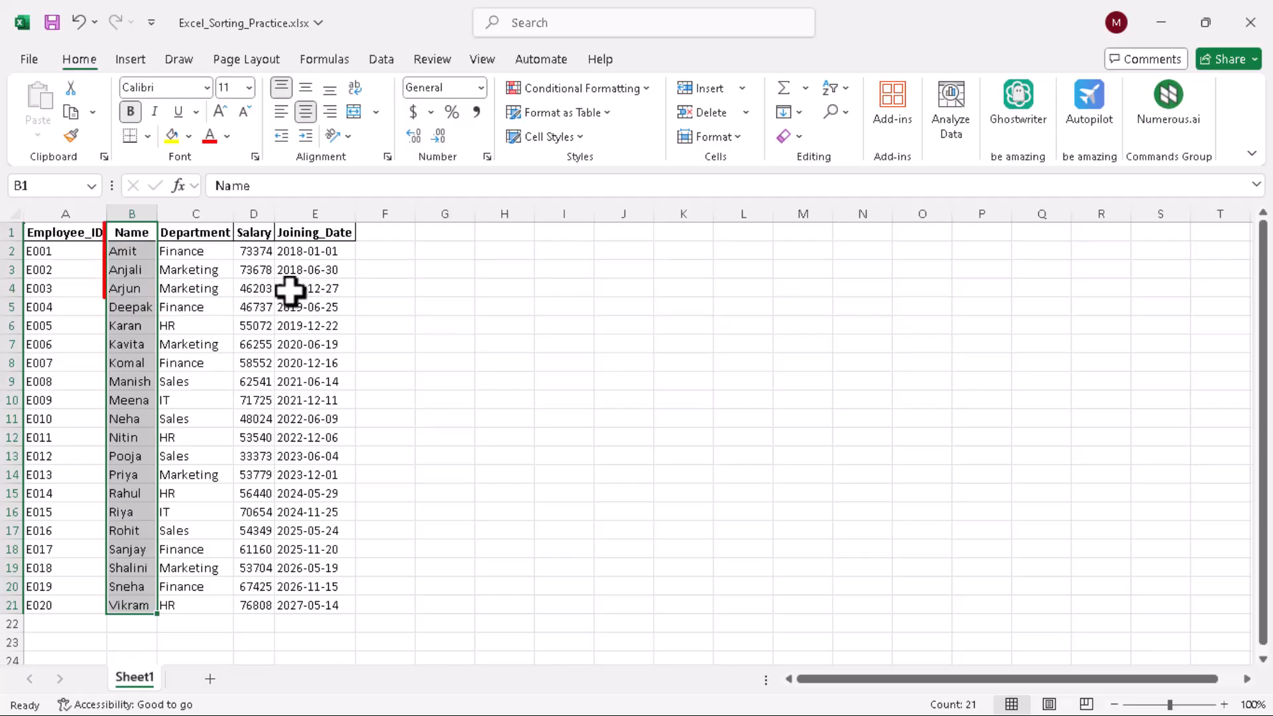
Undo the sort that was applied to the Name column alone.
click(403, 320)
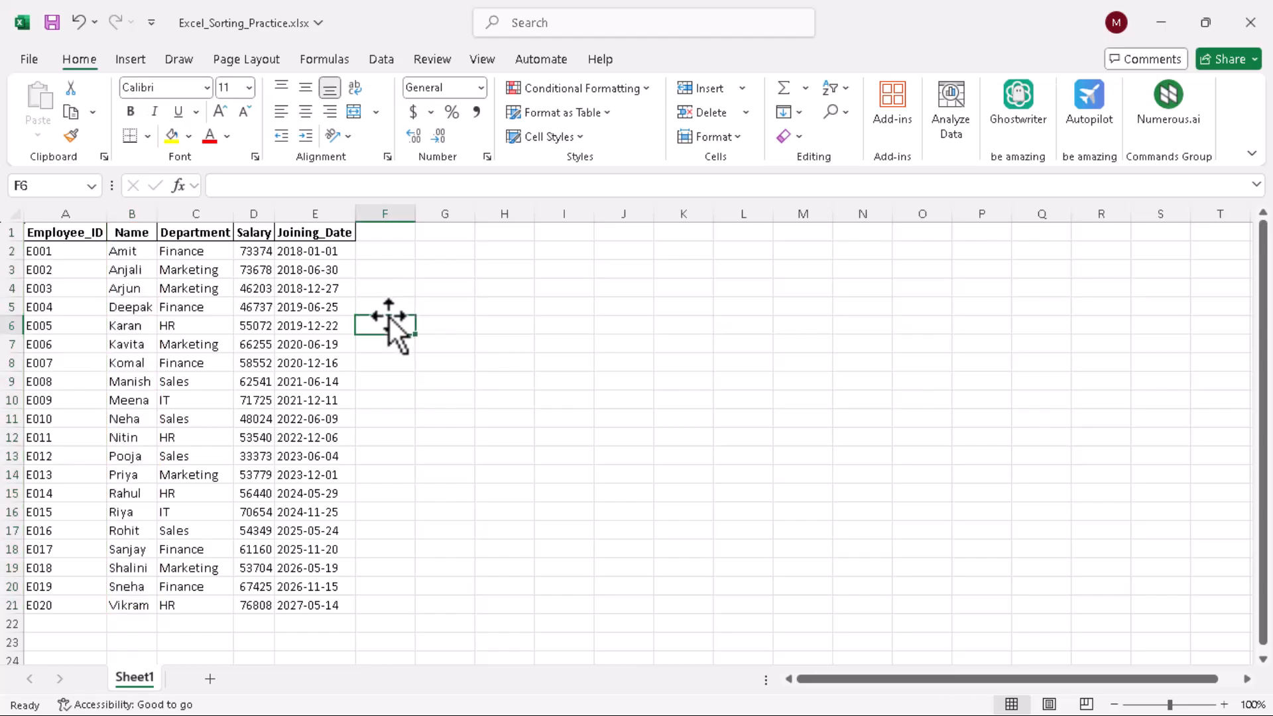
key(ctrl+z)
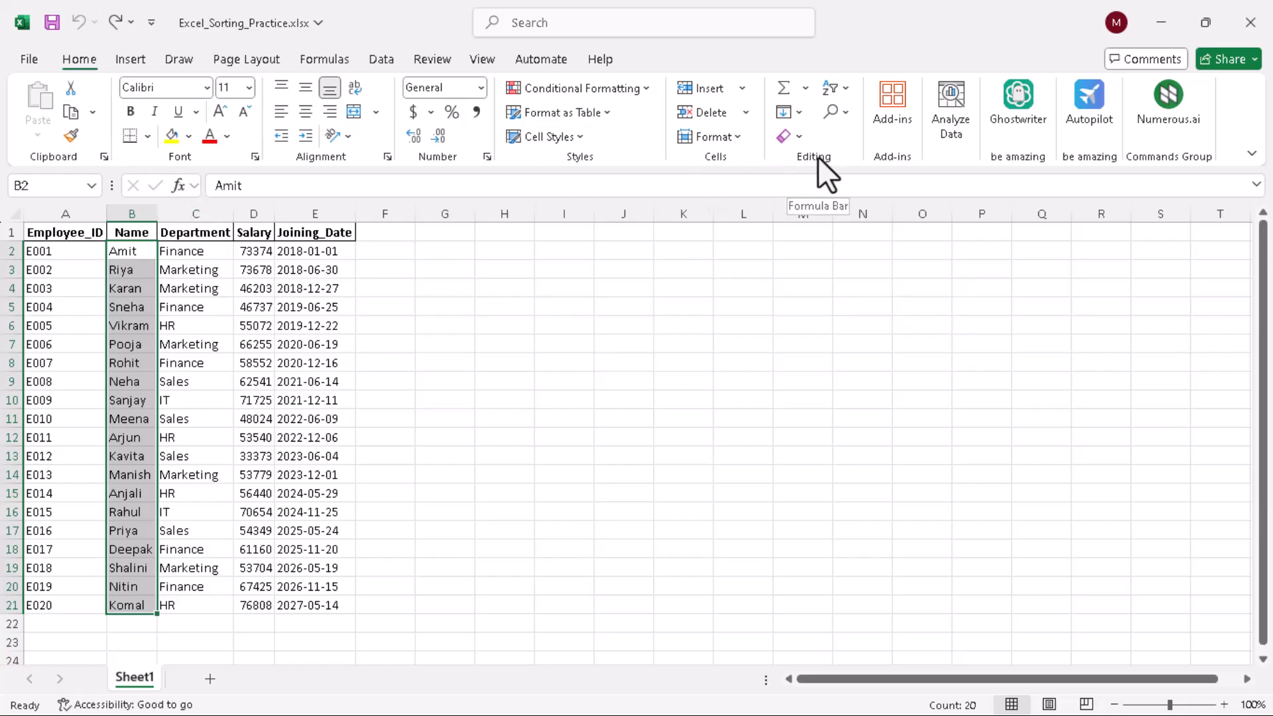
Sort the employee rows by Name from A to Z, expanding the selection to the adjacent columns.
click(842, 90)
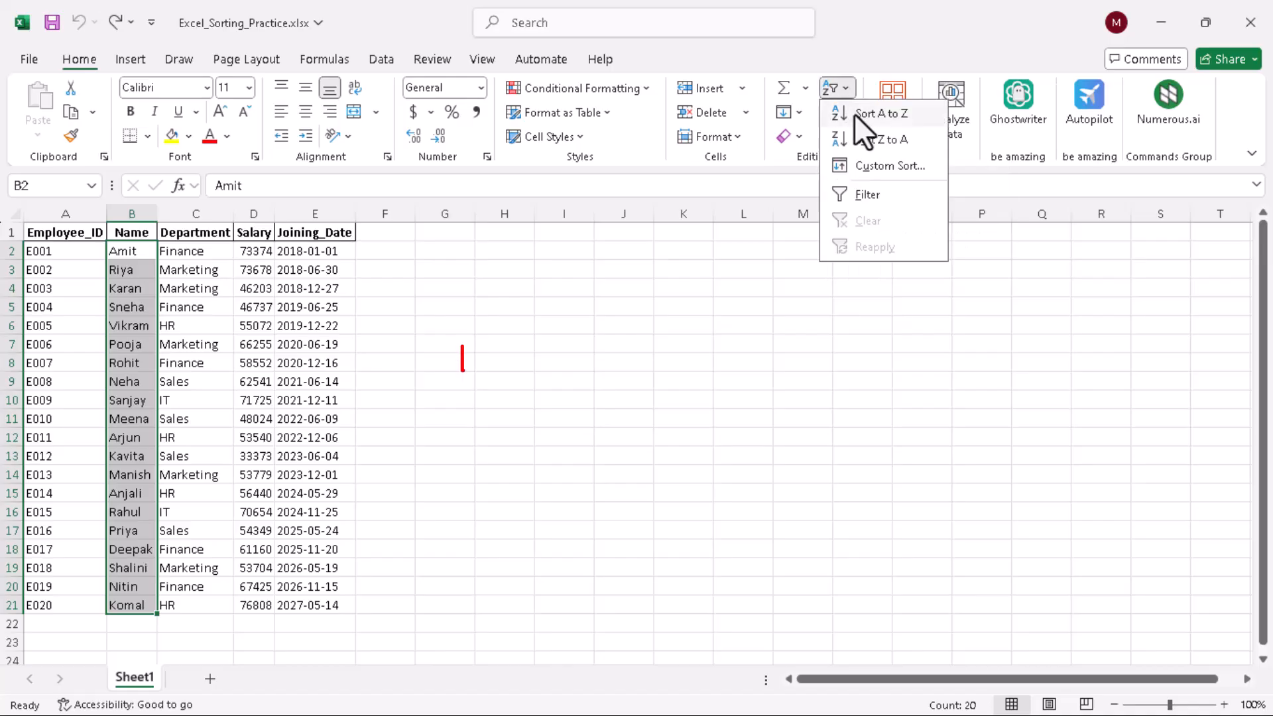
click(855, 113)
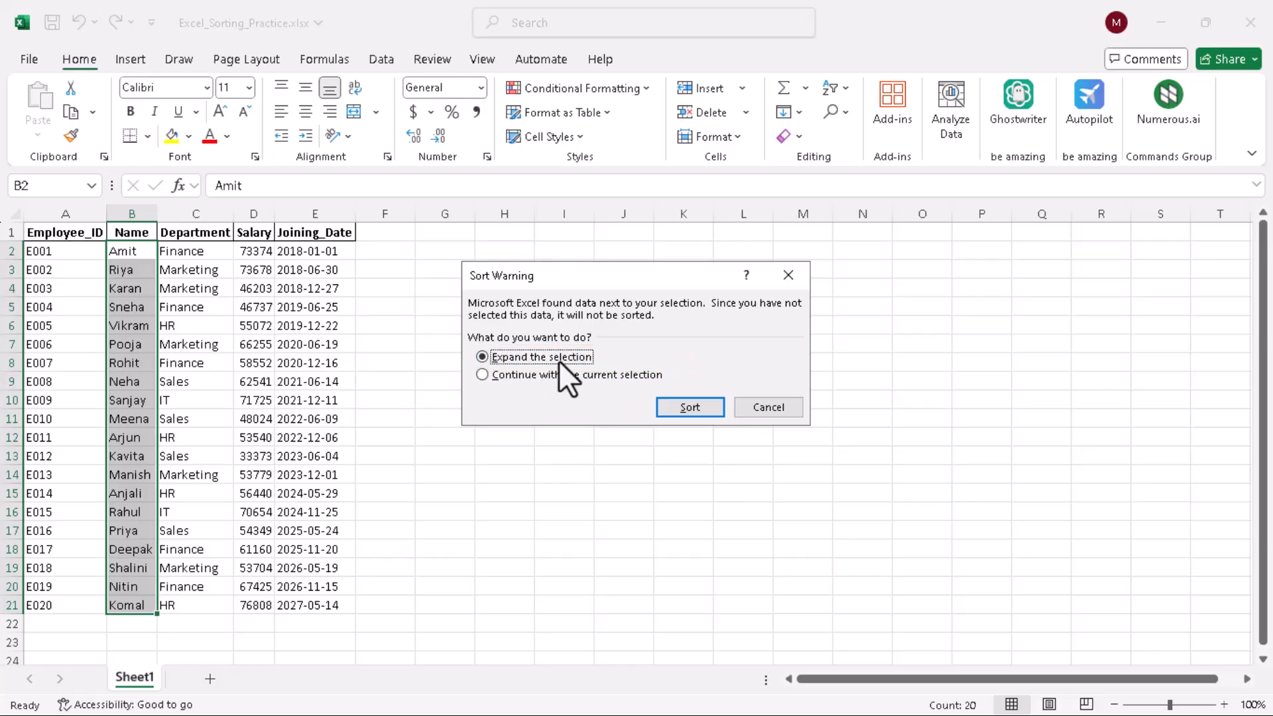
click(670, 407)
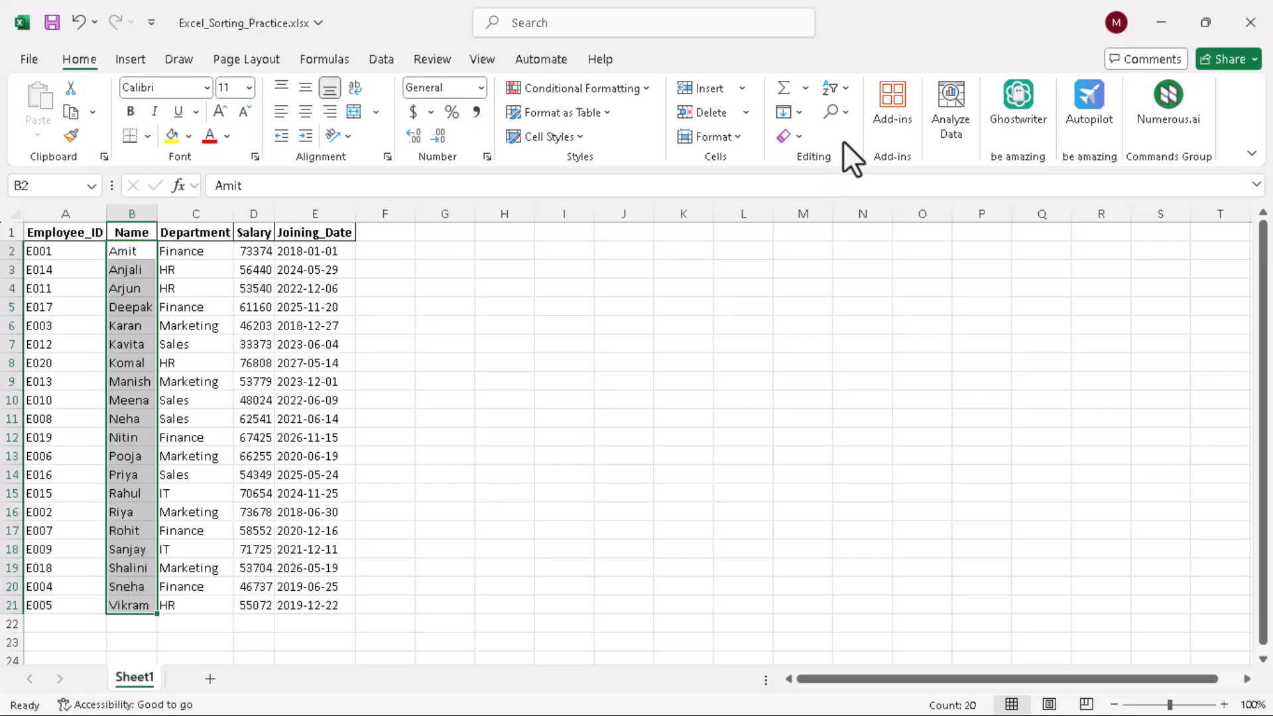
Sort the employee rows by Name from Z to A with the selection expanded.
click(843, 88)
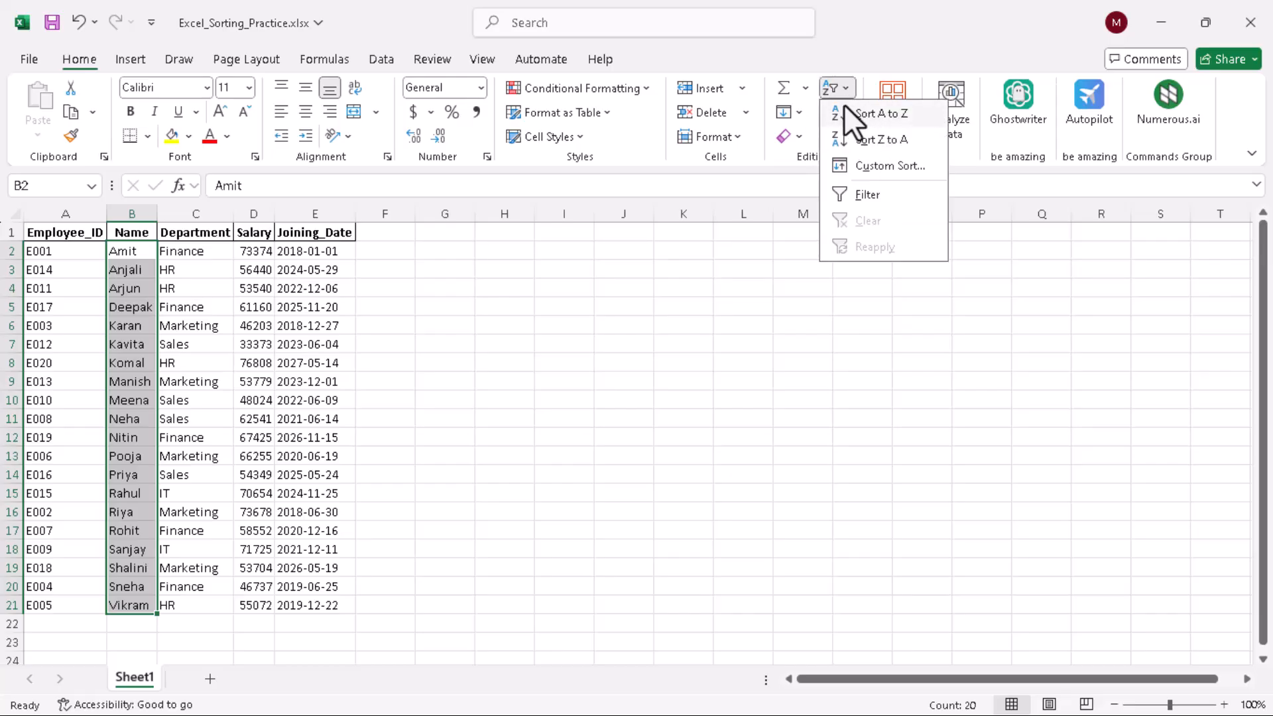
click(875, 140)
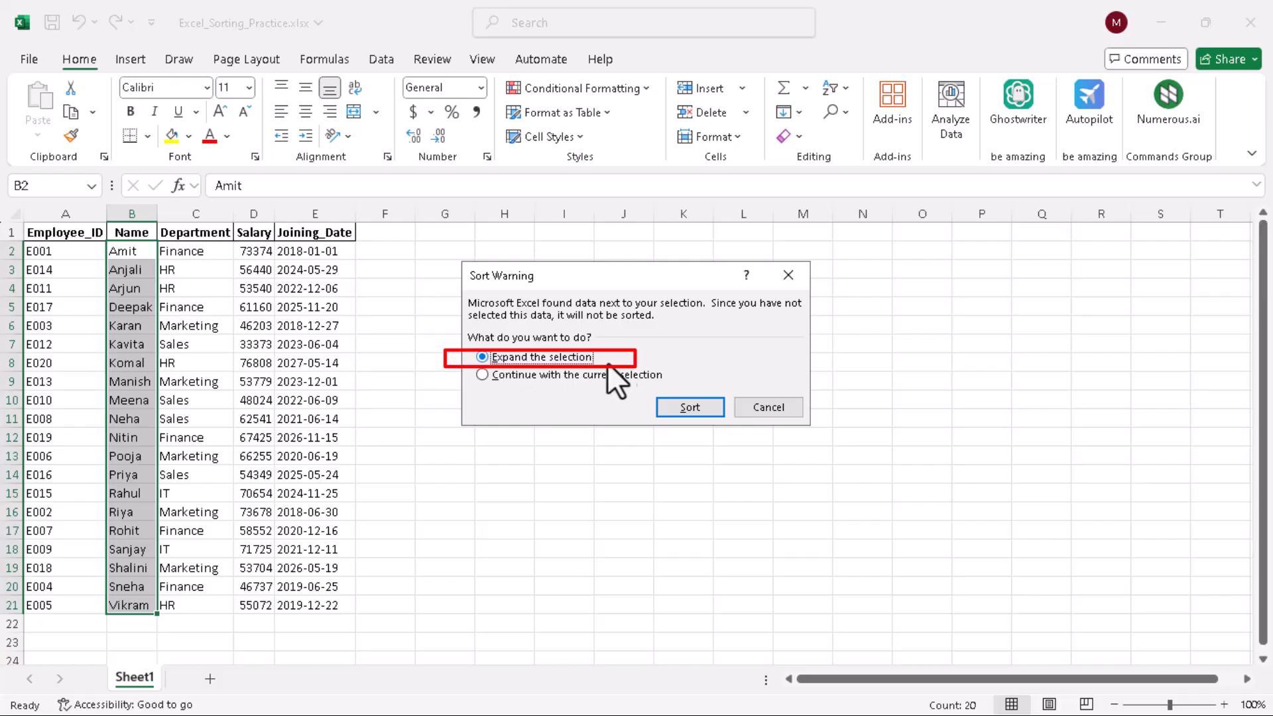
click(686, 407)
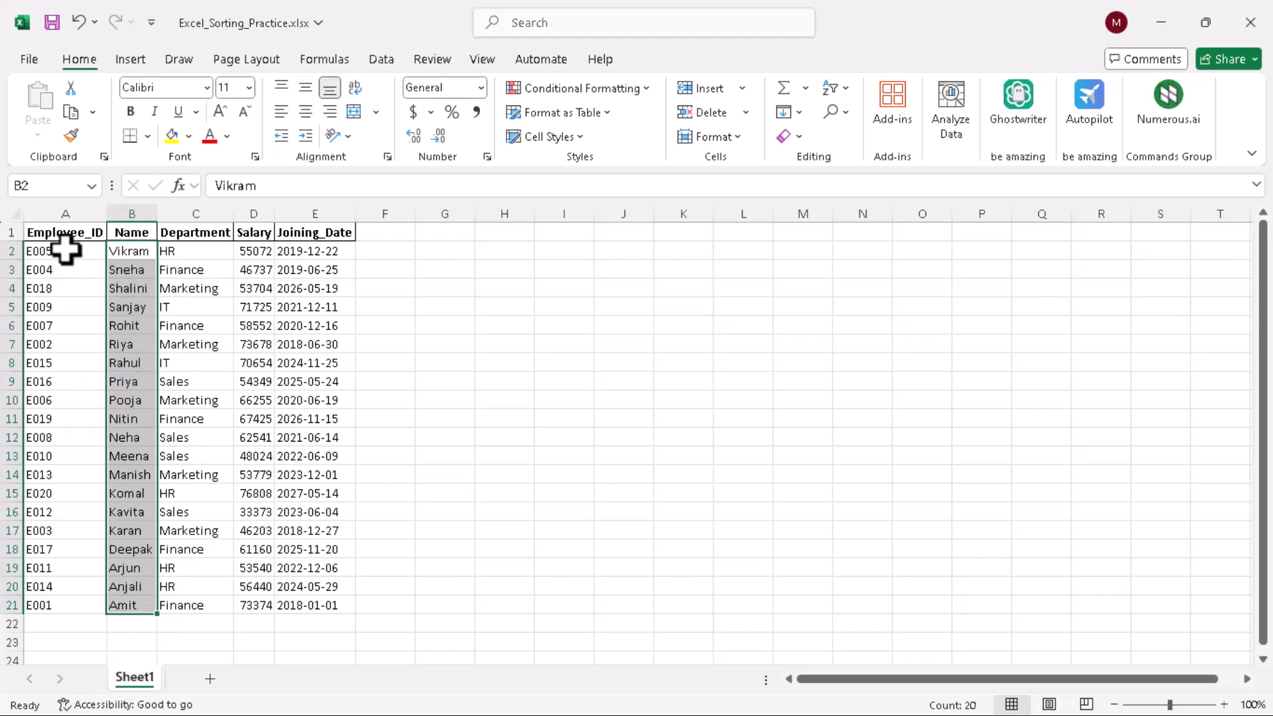
Select the whole table A1:E21 and apply a custom sort by Name on cell values in A to Z order.
click(35, 233)
drag(118, 246, 318, 599)
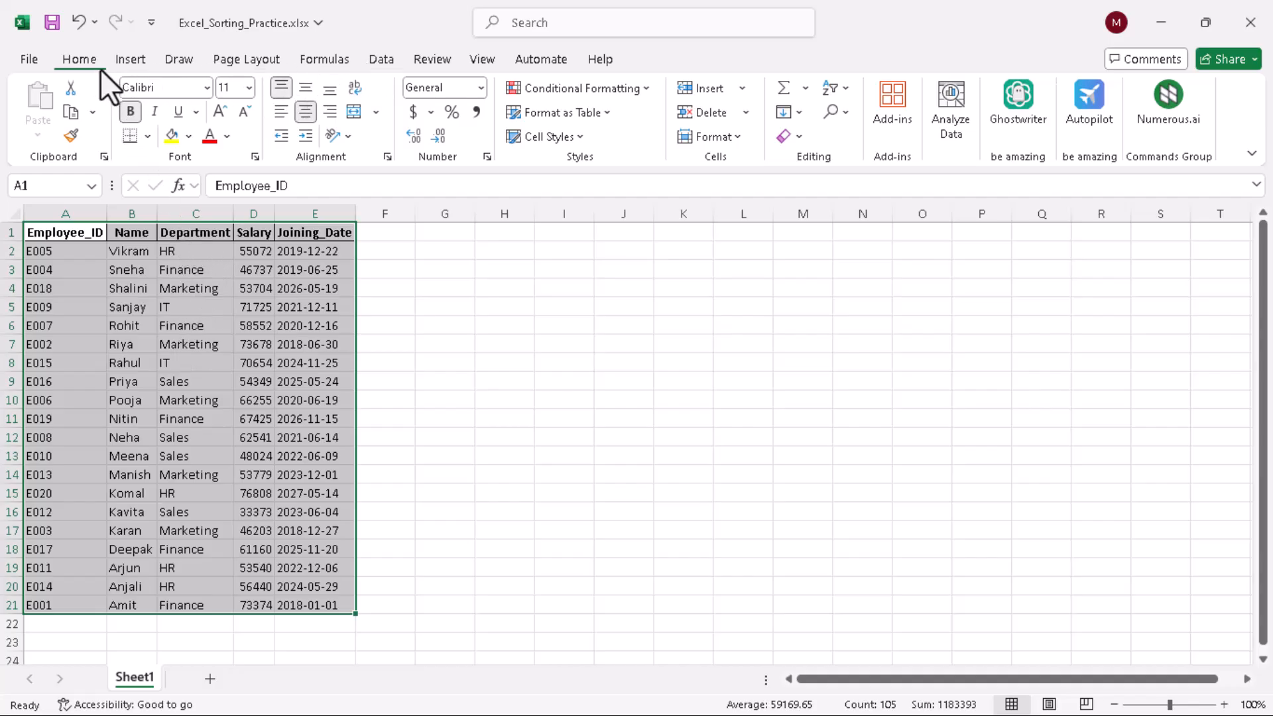
click(846, 91)
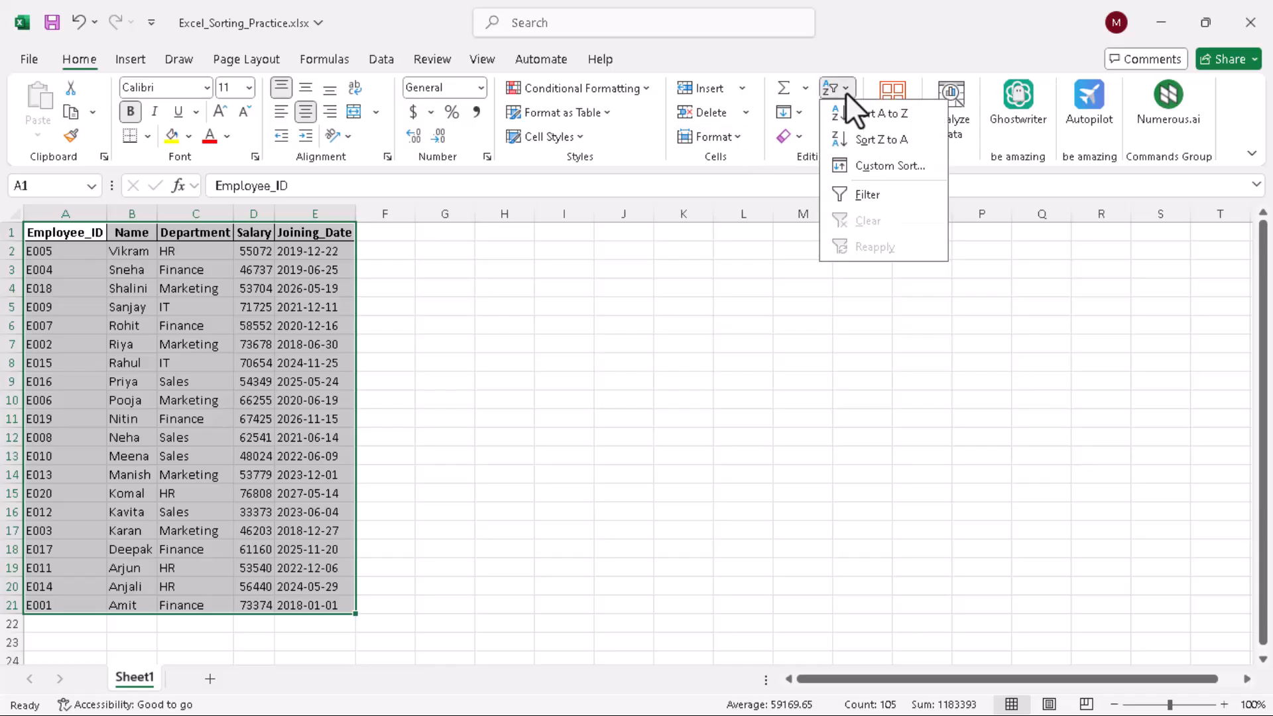
click(870, 166)
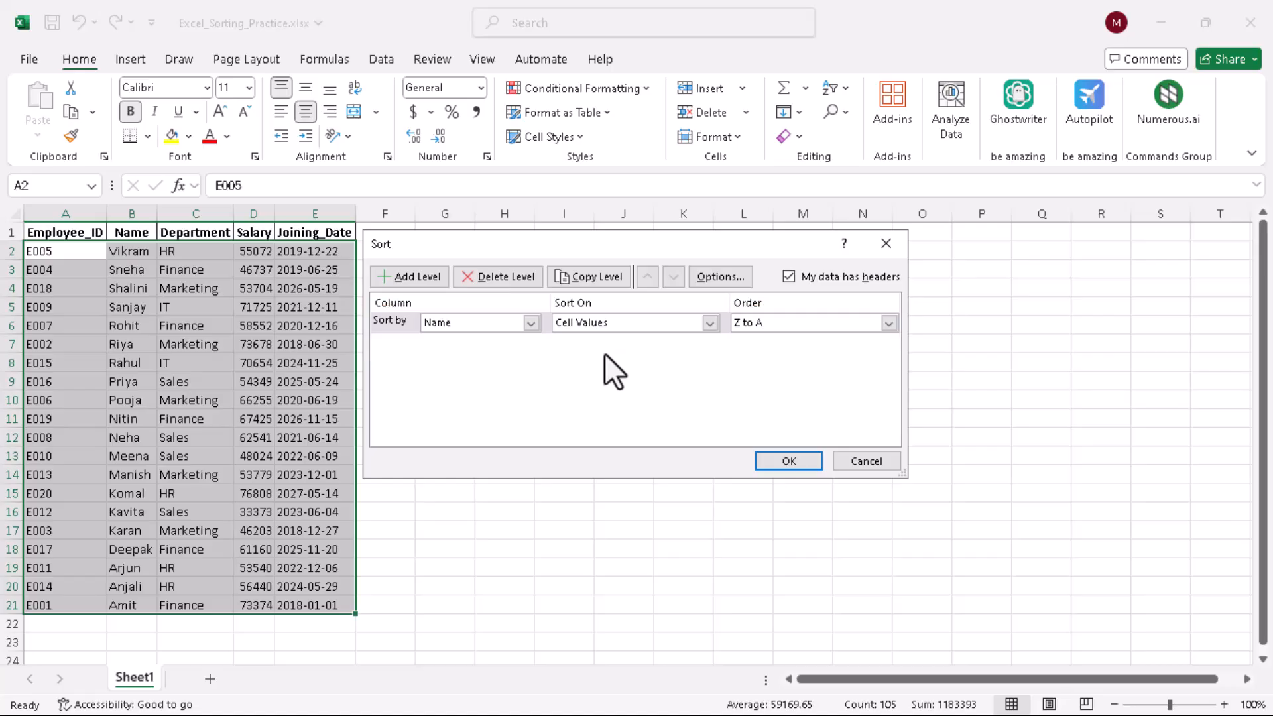
click(531, 322)
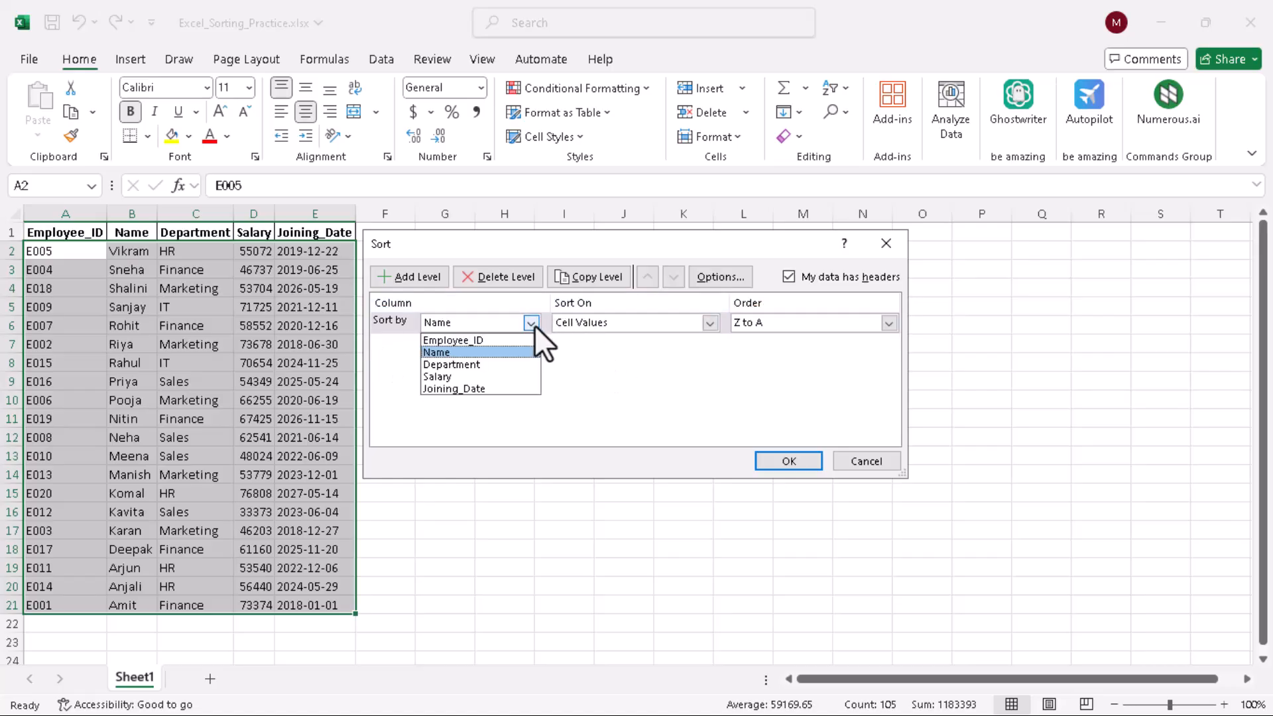
click(534, 324)
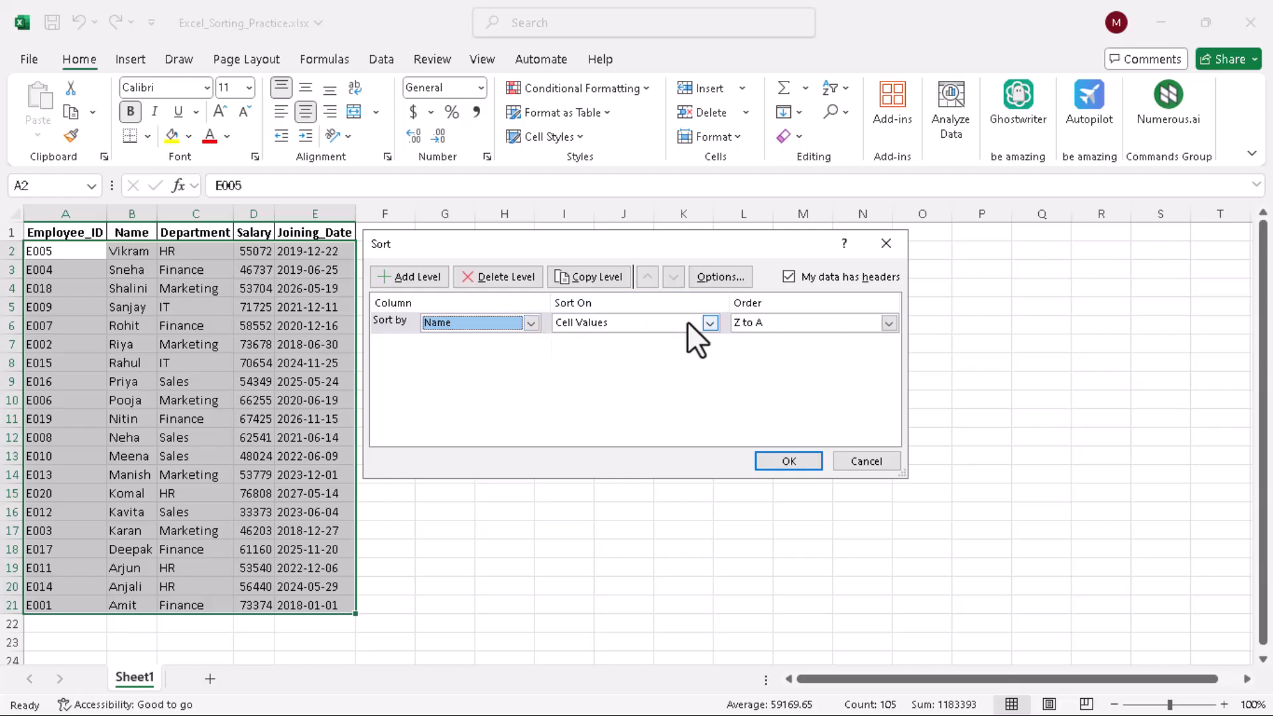
click(706, 322)
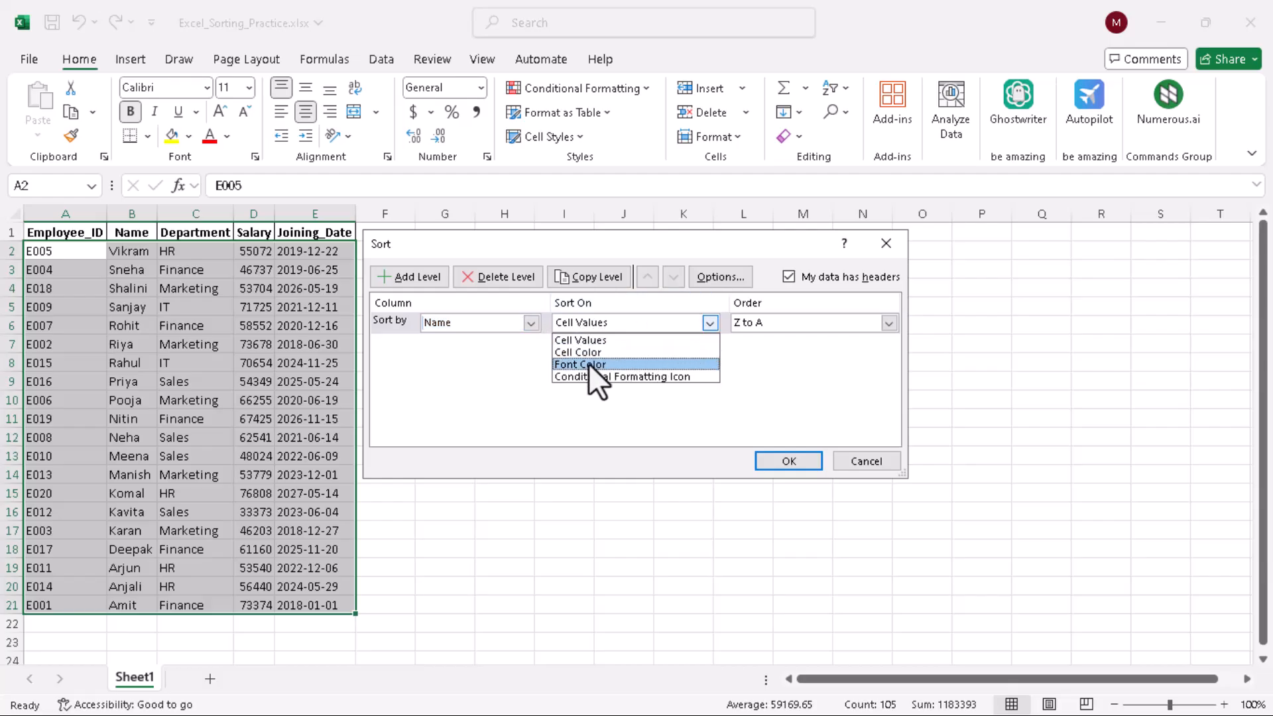
click(762, 358)
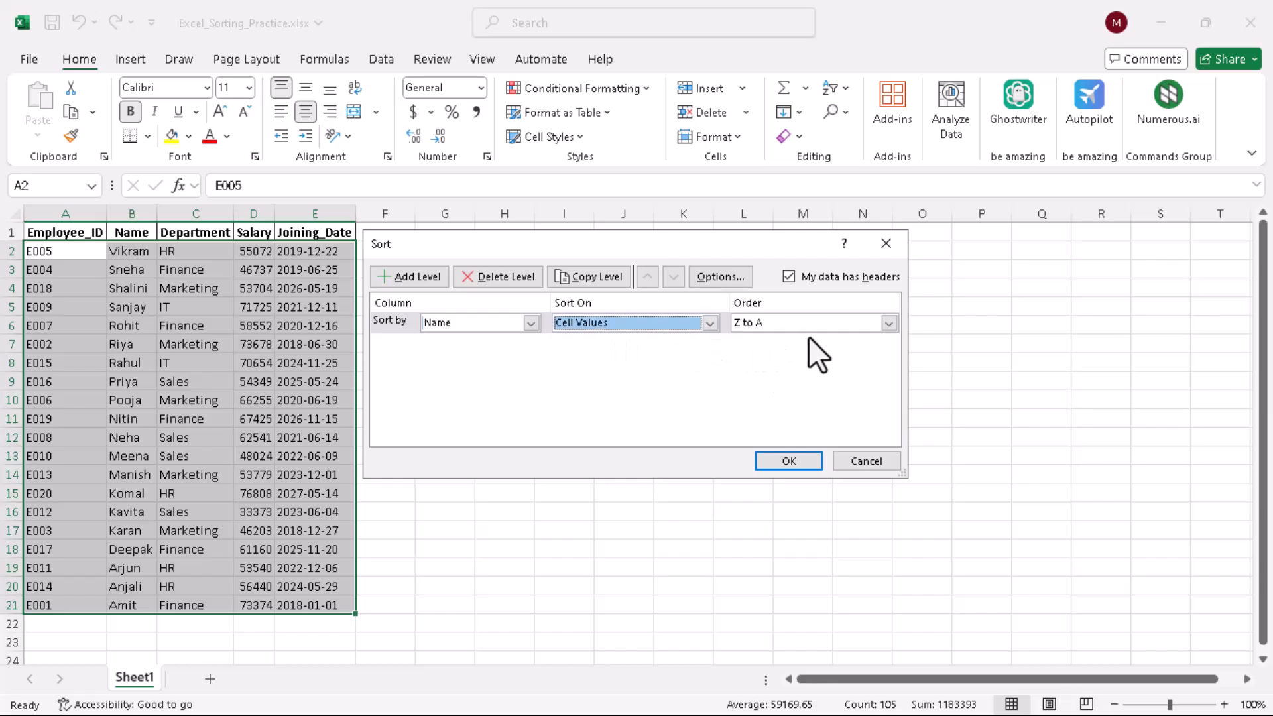
click(889, 323)
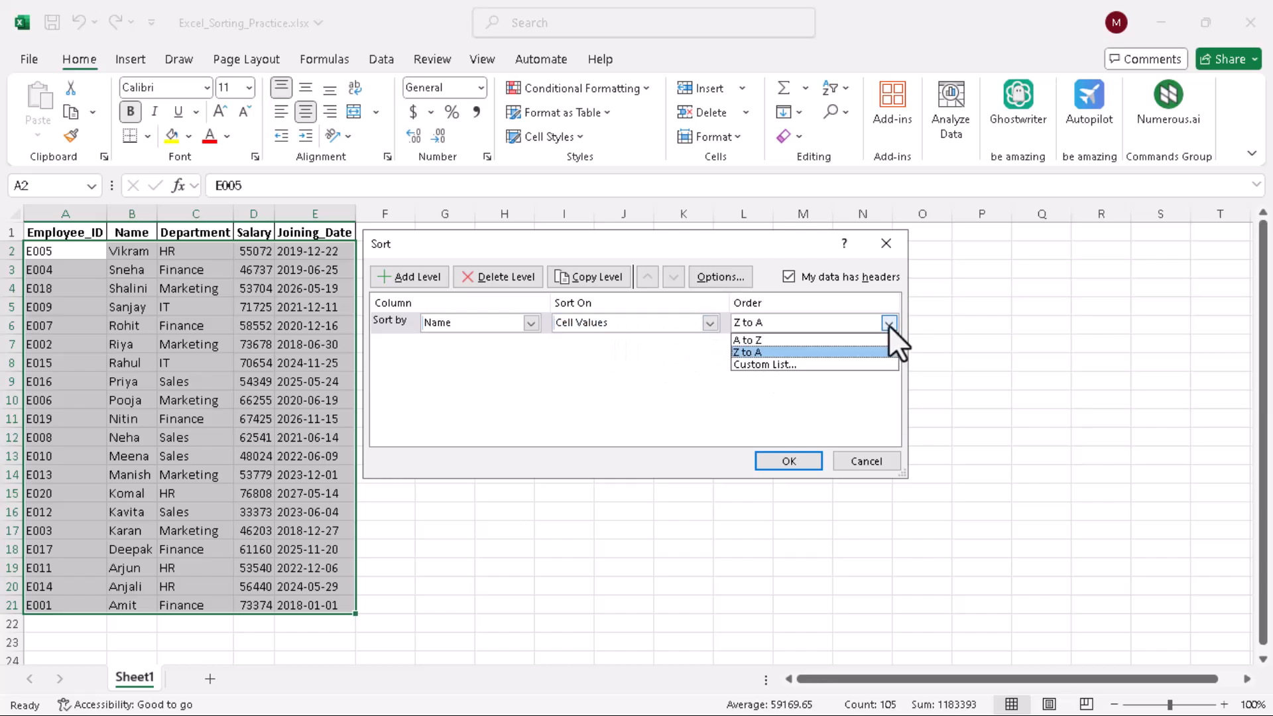
click(758, 338)
click(805, 464)
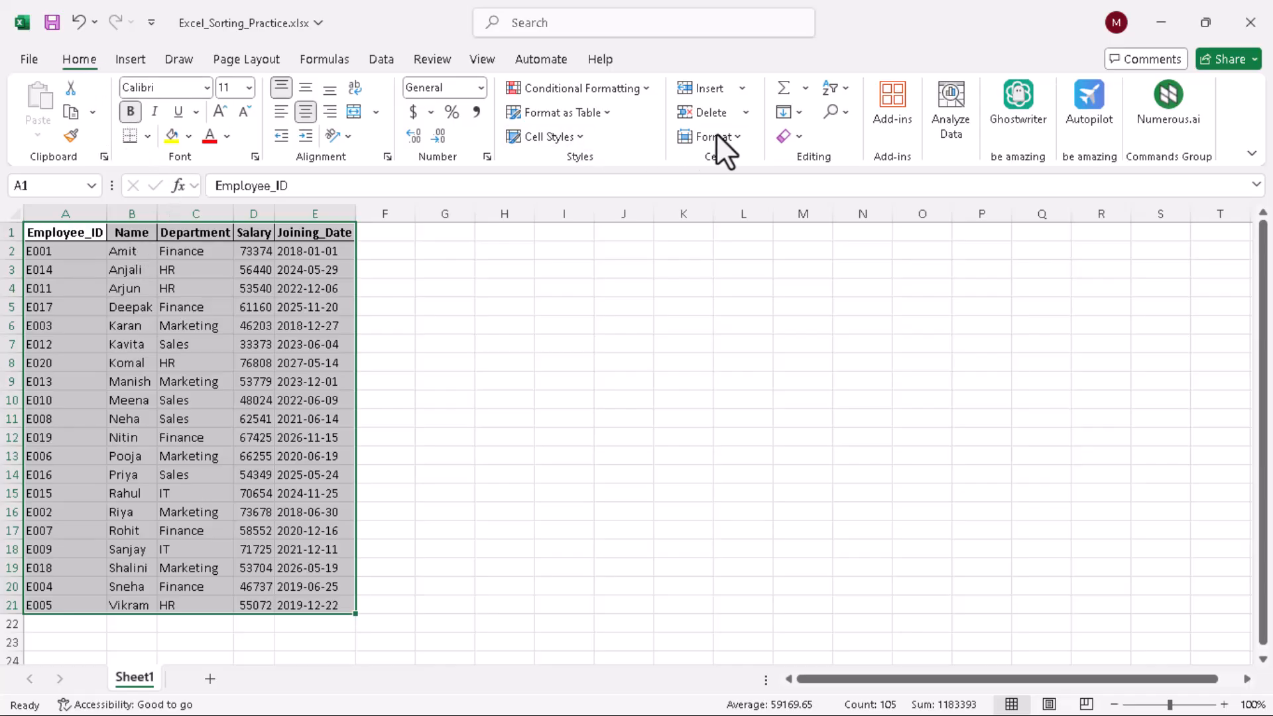
Start another custom sort on the table and set Department as its primary sort column.
click(845, 91)
click(863, 164)
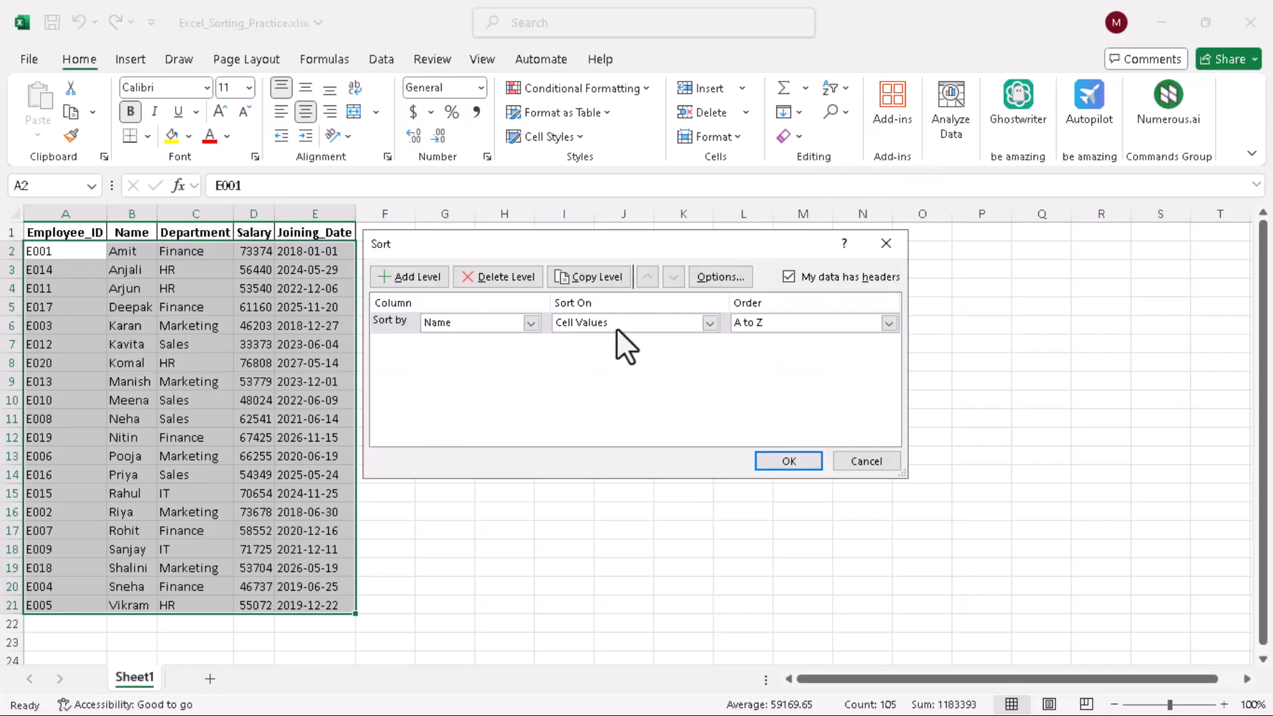
click(530, 323)
click(488, 366)
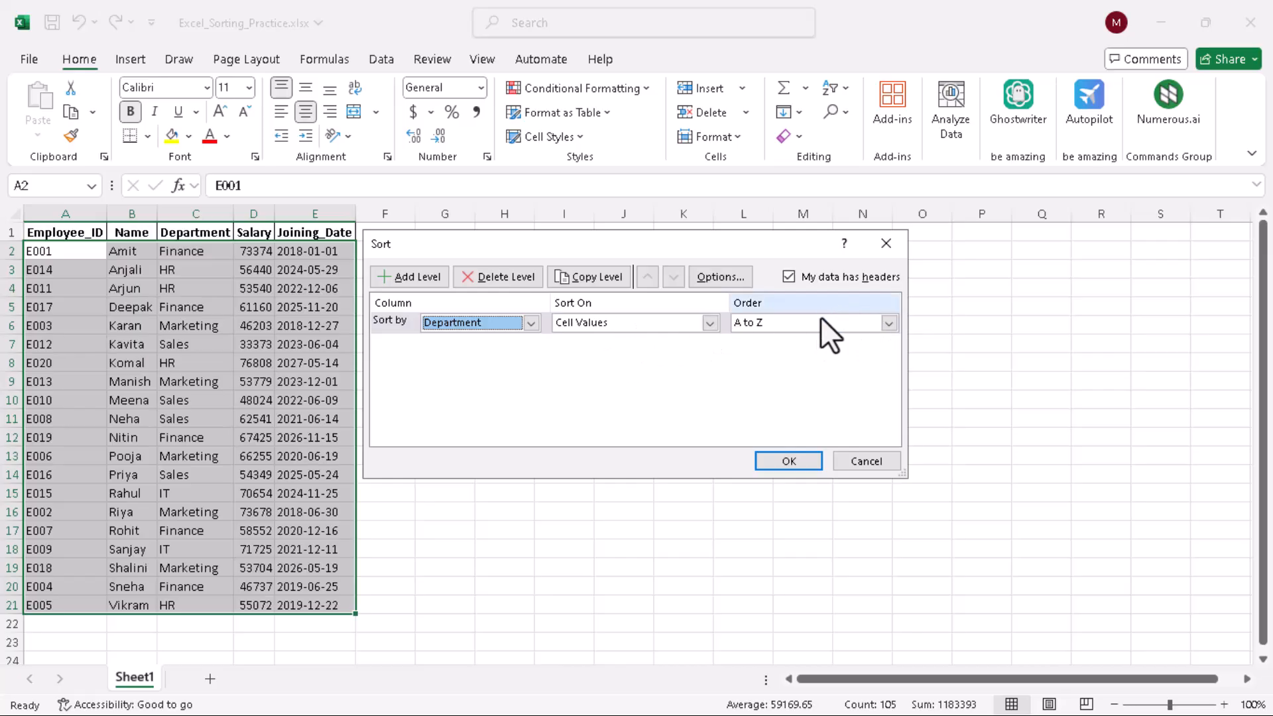
Add a second sort level by Name in Z to A order and apply the two-level sort.
click(410, 280)
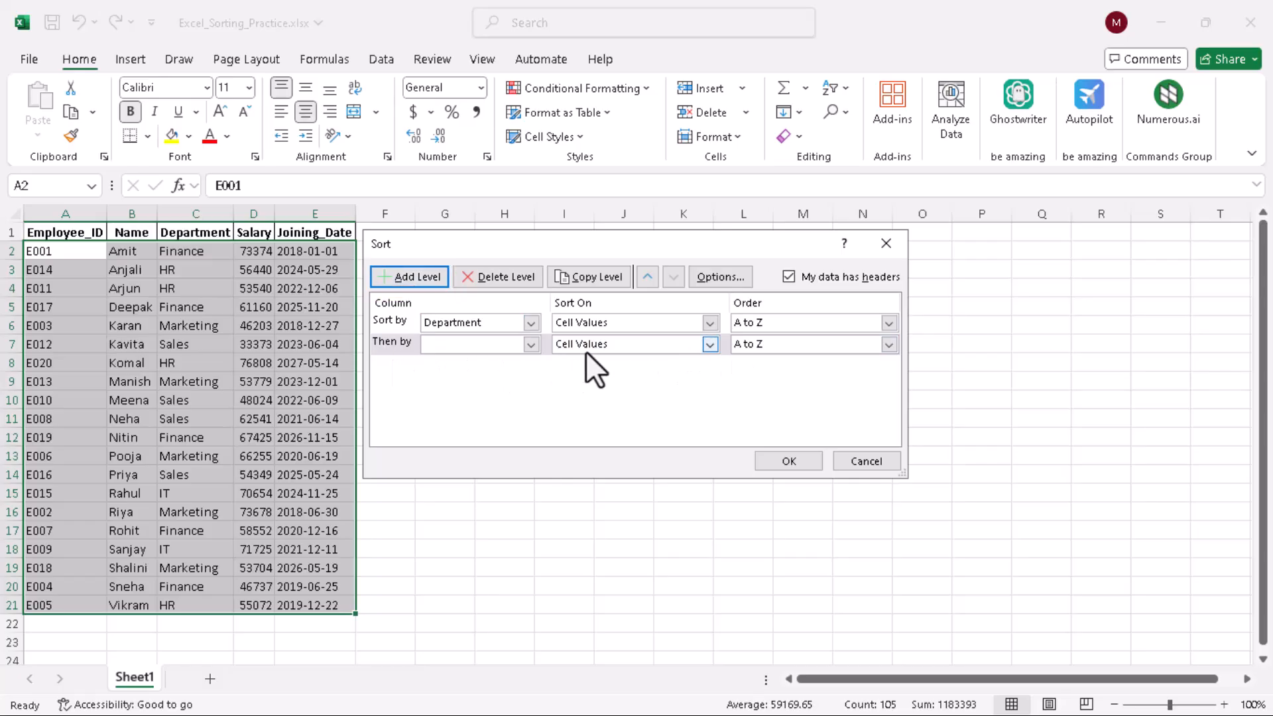
click(531, 344)
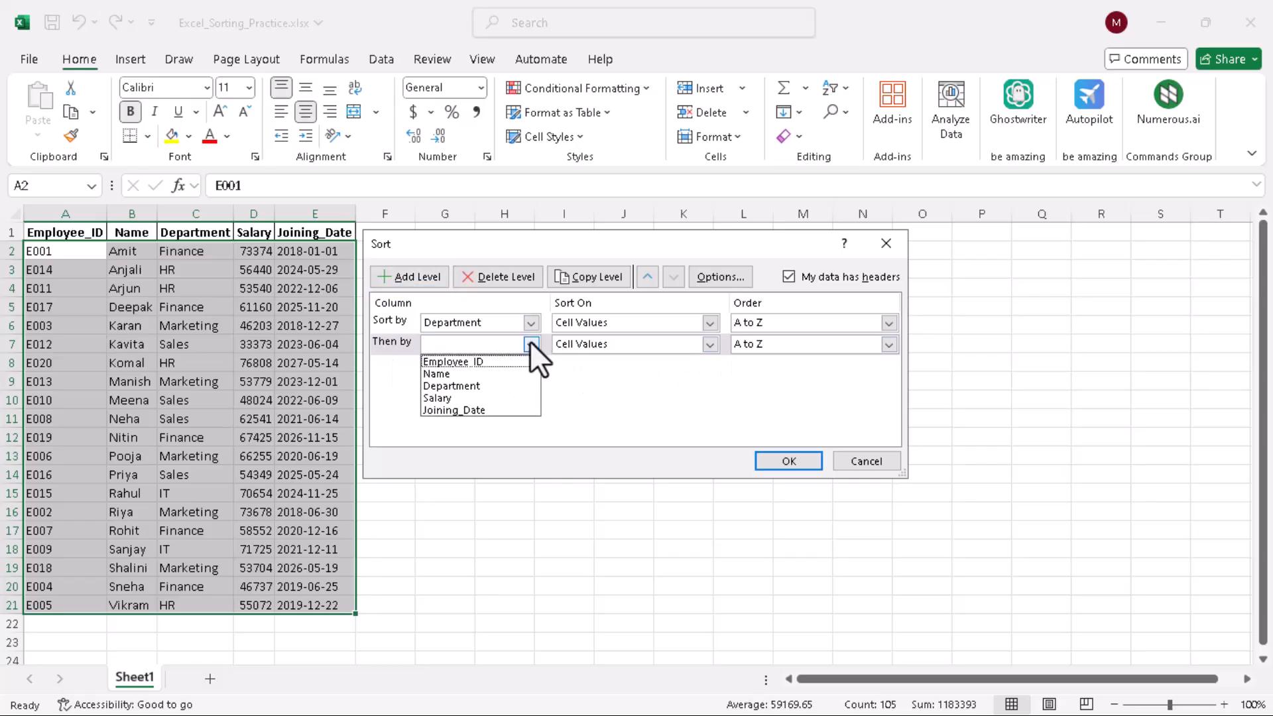
click(504, 375)
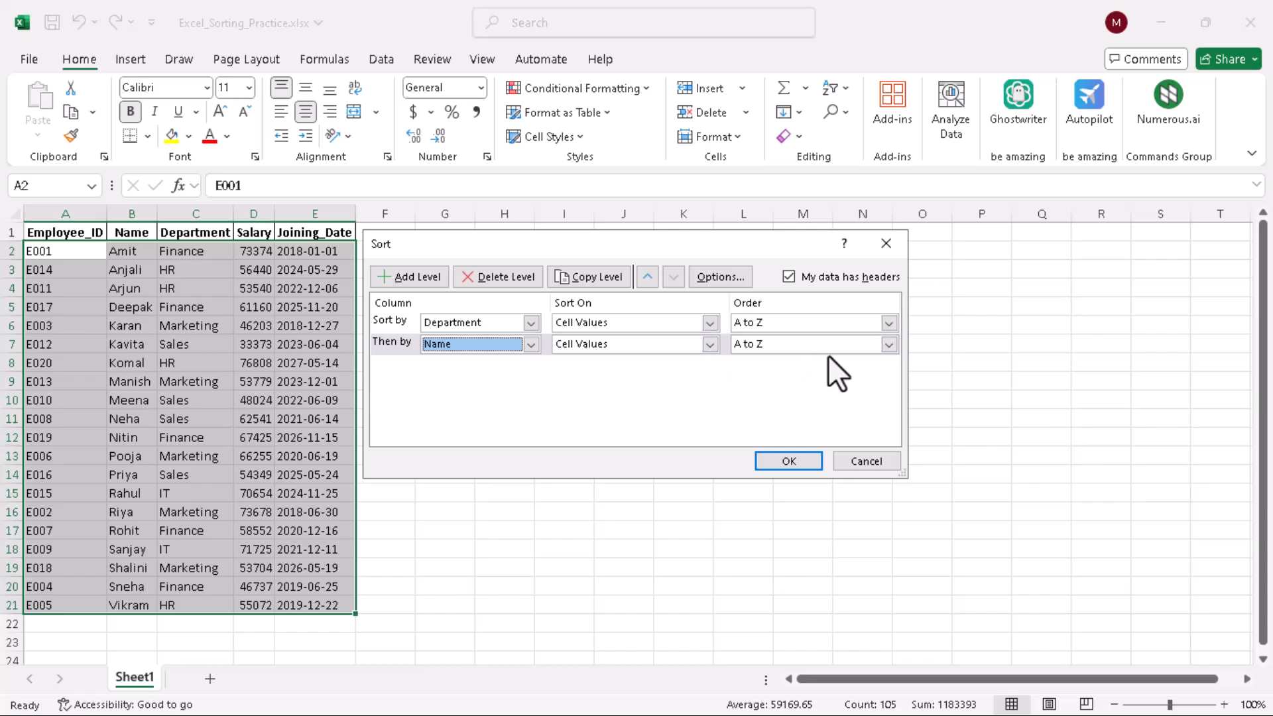
click(889, 344)
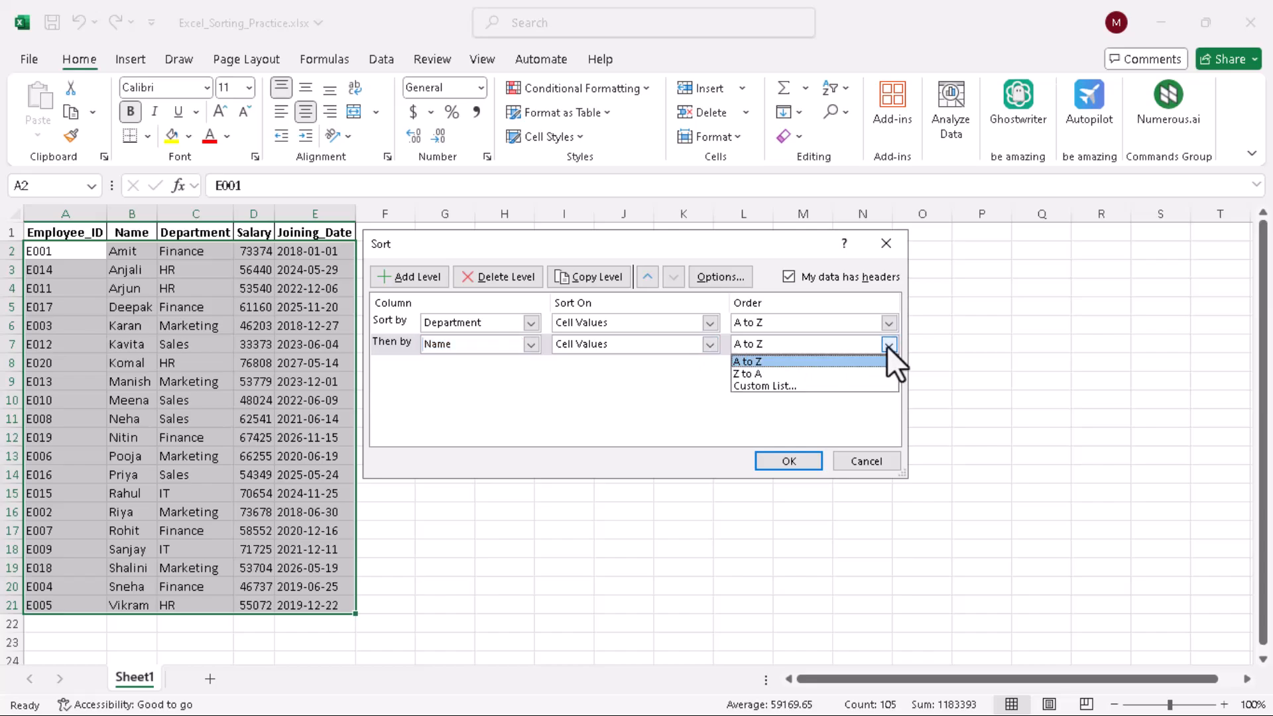
click(765, 371)
click(777, 460)
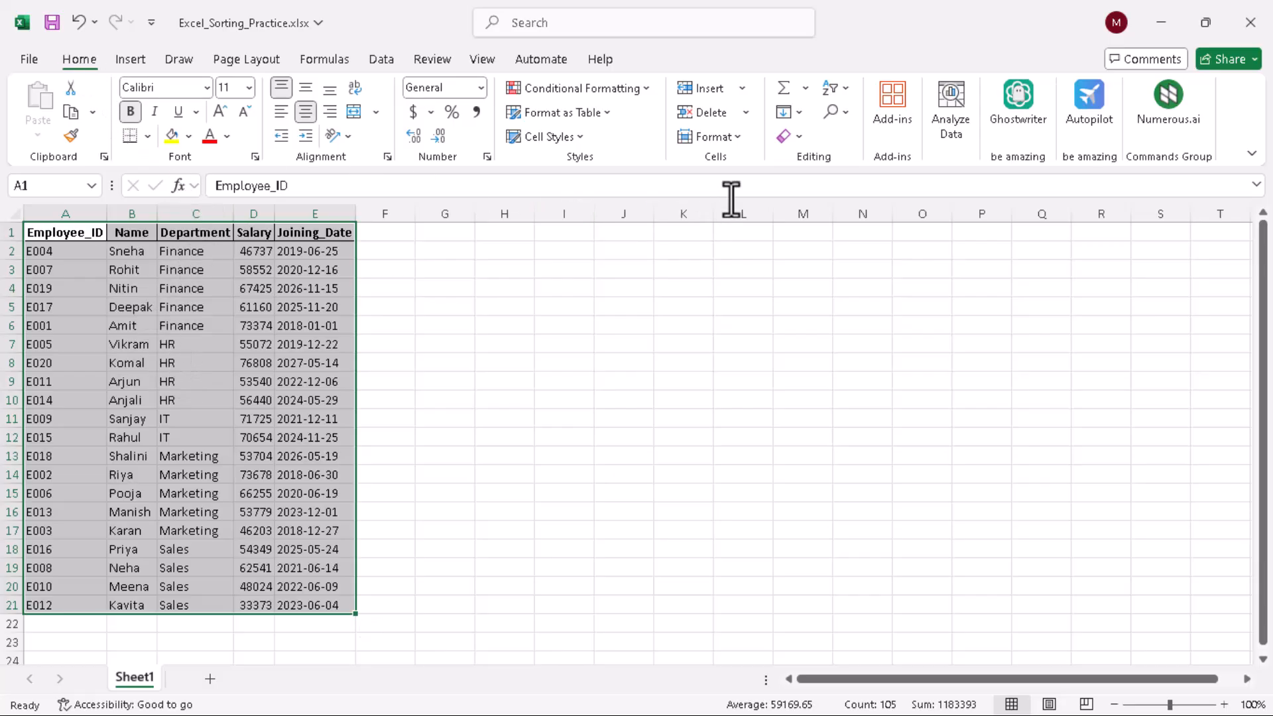
Change the custom sort's second level, Name, to A to Z order and apply it to the table.
click(839, 87)
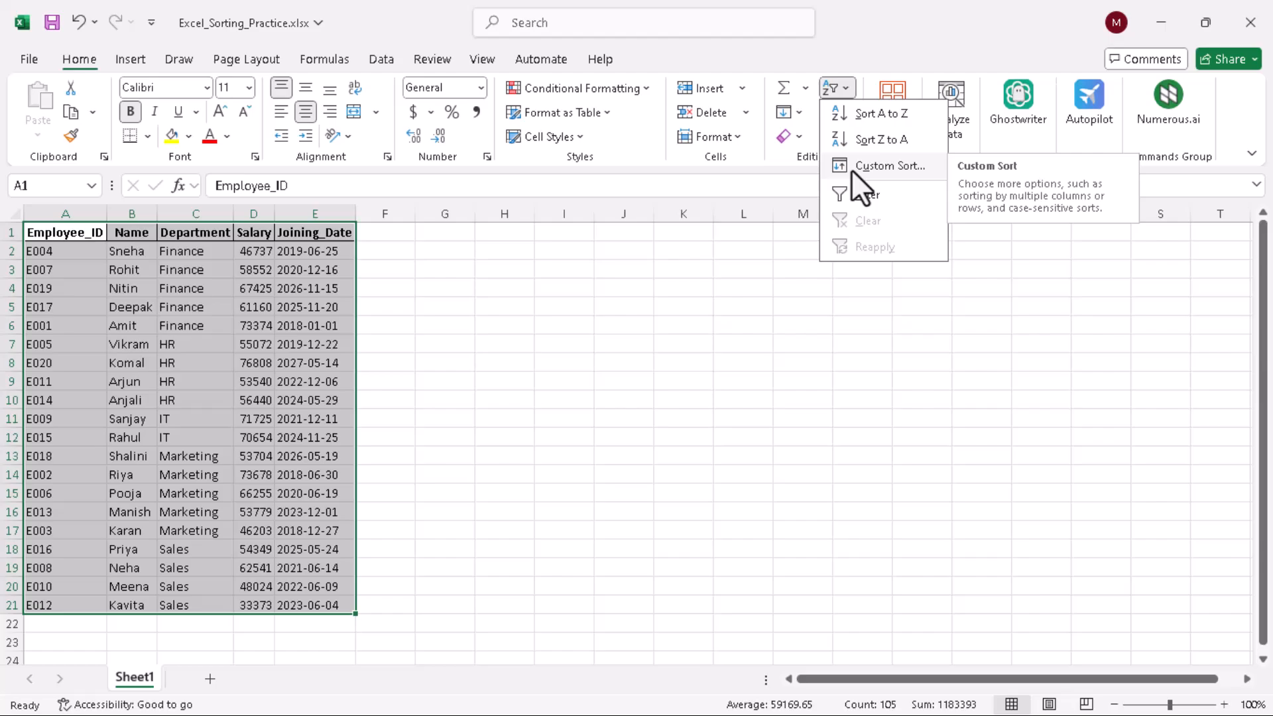
click(851, 167)
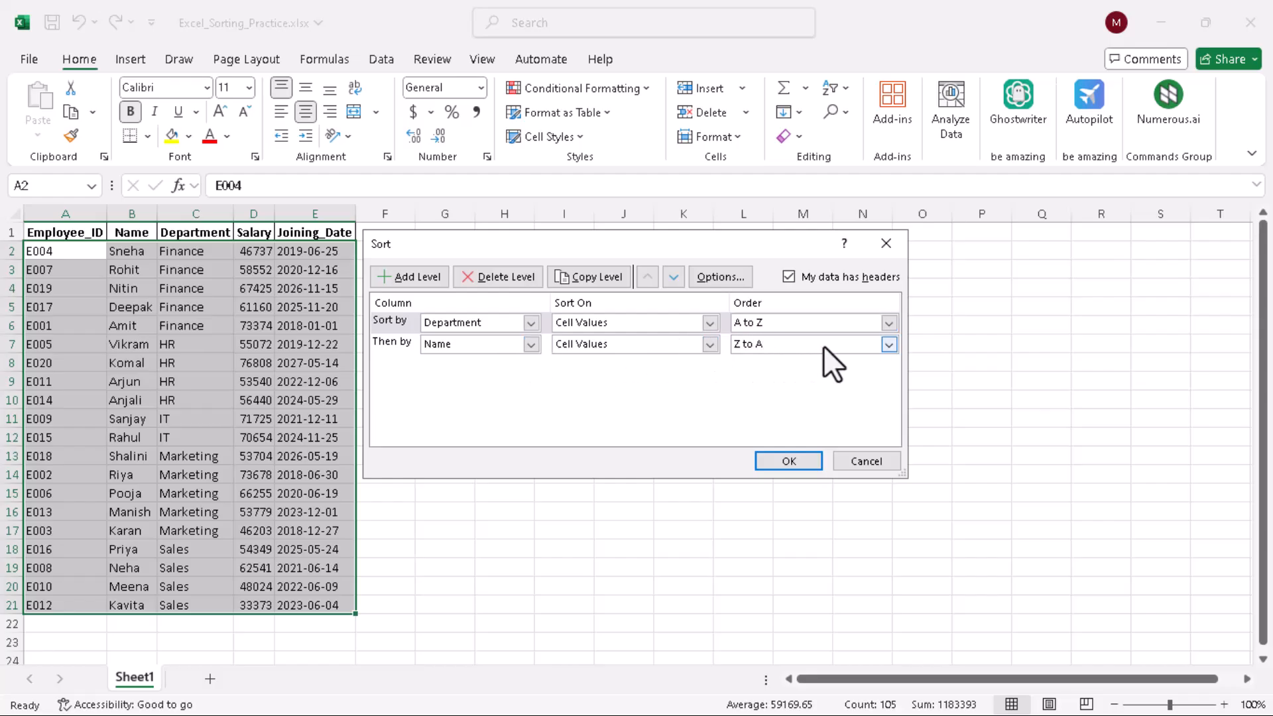
click(889, 344)
click(774, 359)
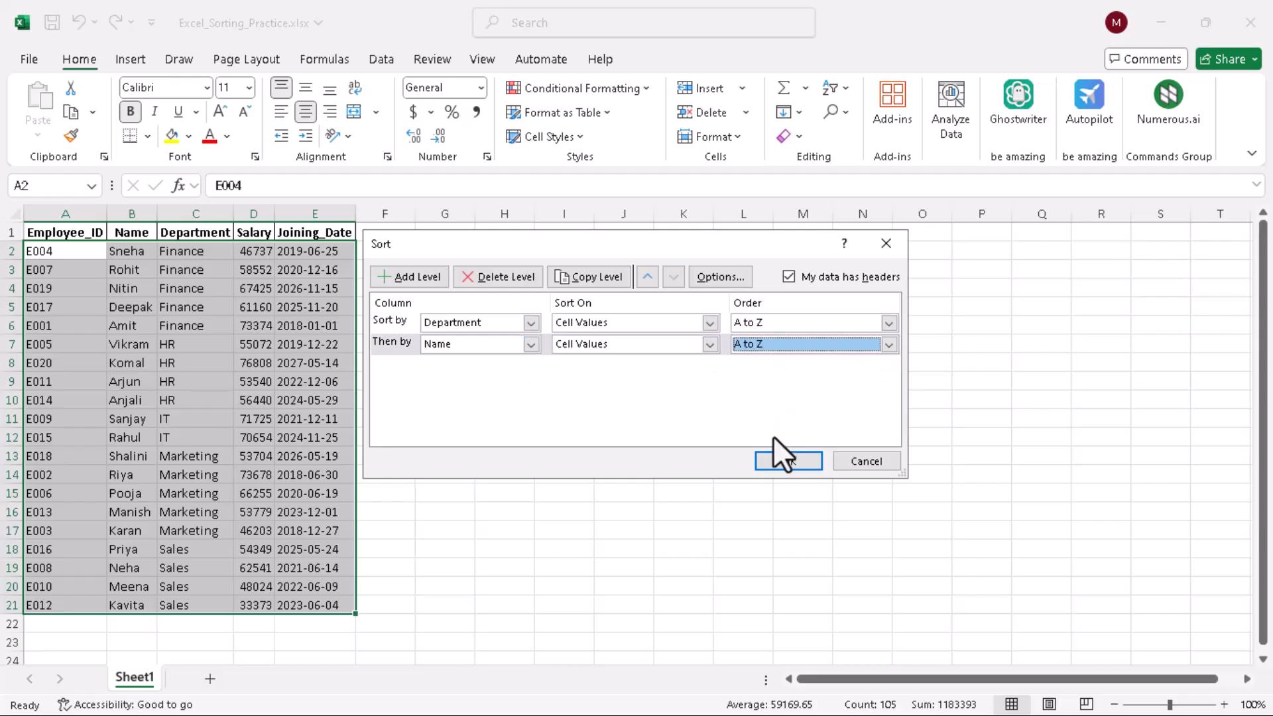
click(788, 461)
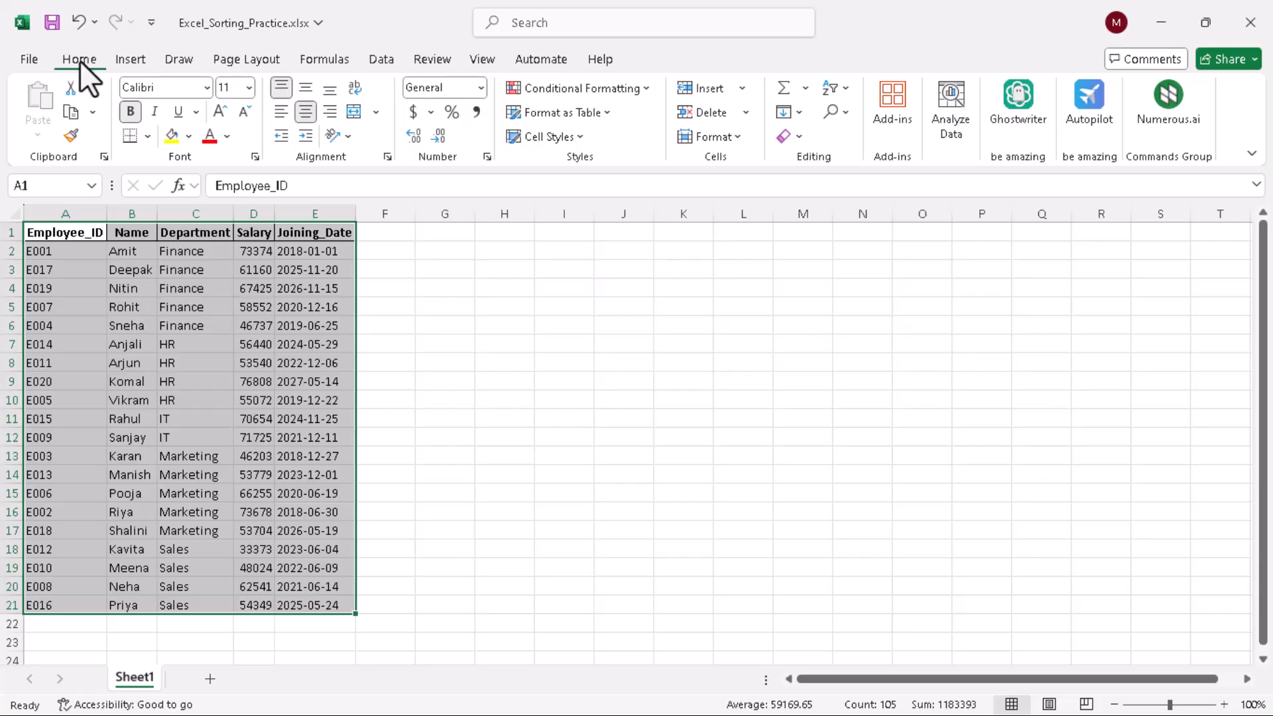
Start a custom sort on the table, delete its Department level and duplicate the remaining Name level.
click(844, 94)
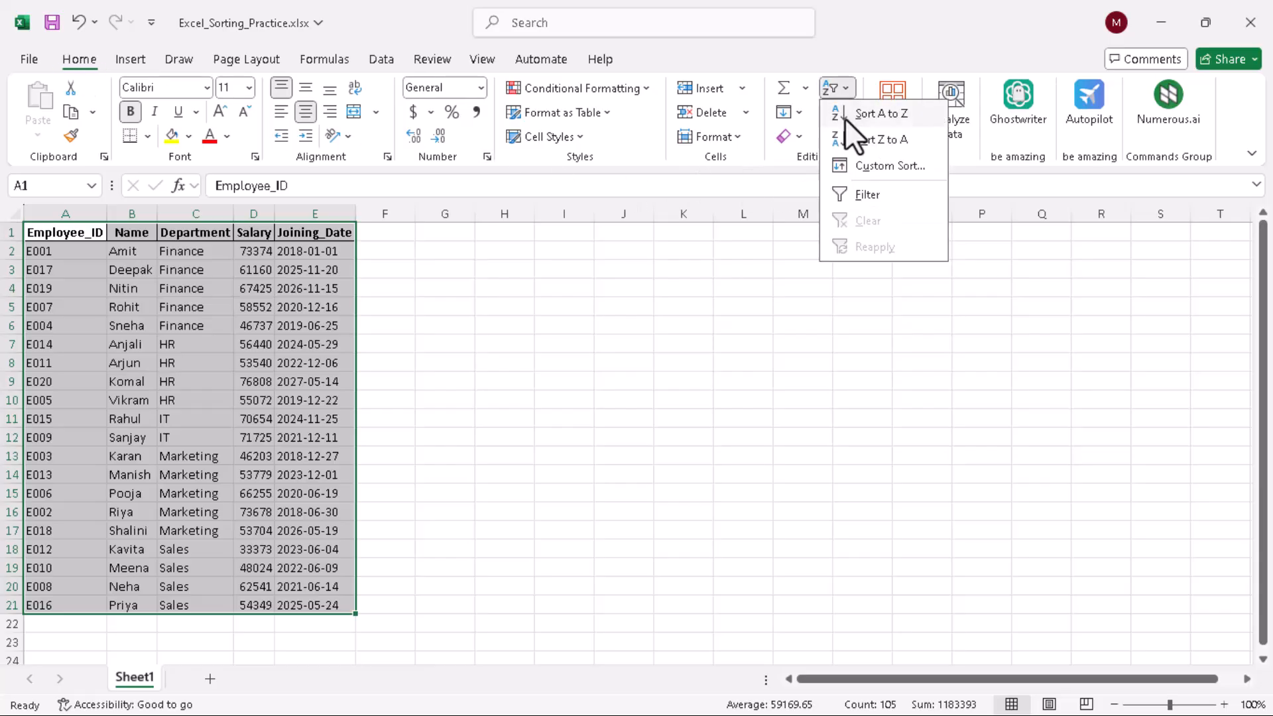
click(853, 161)
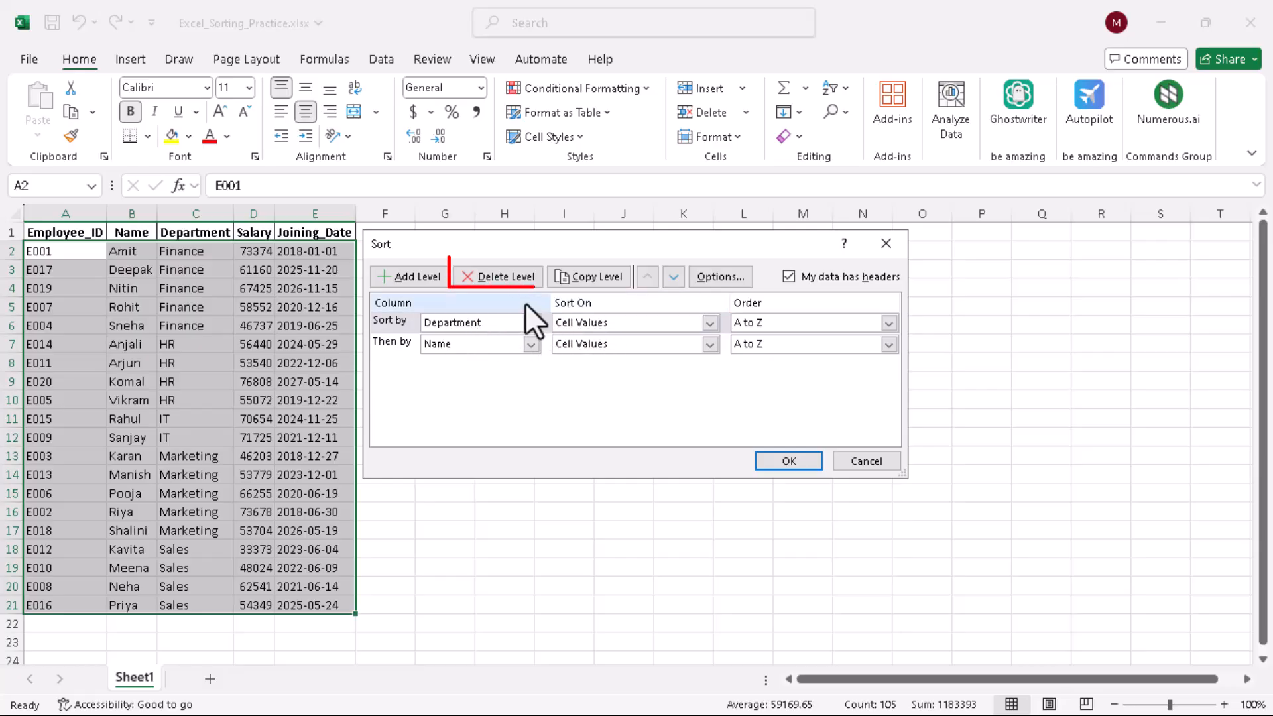
click(500, 276)
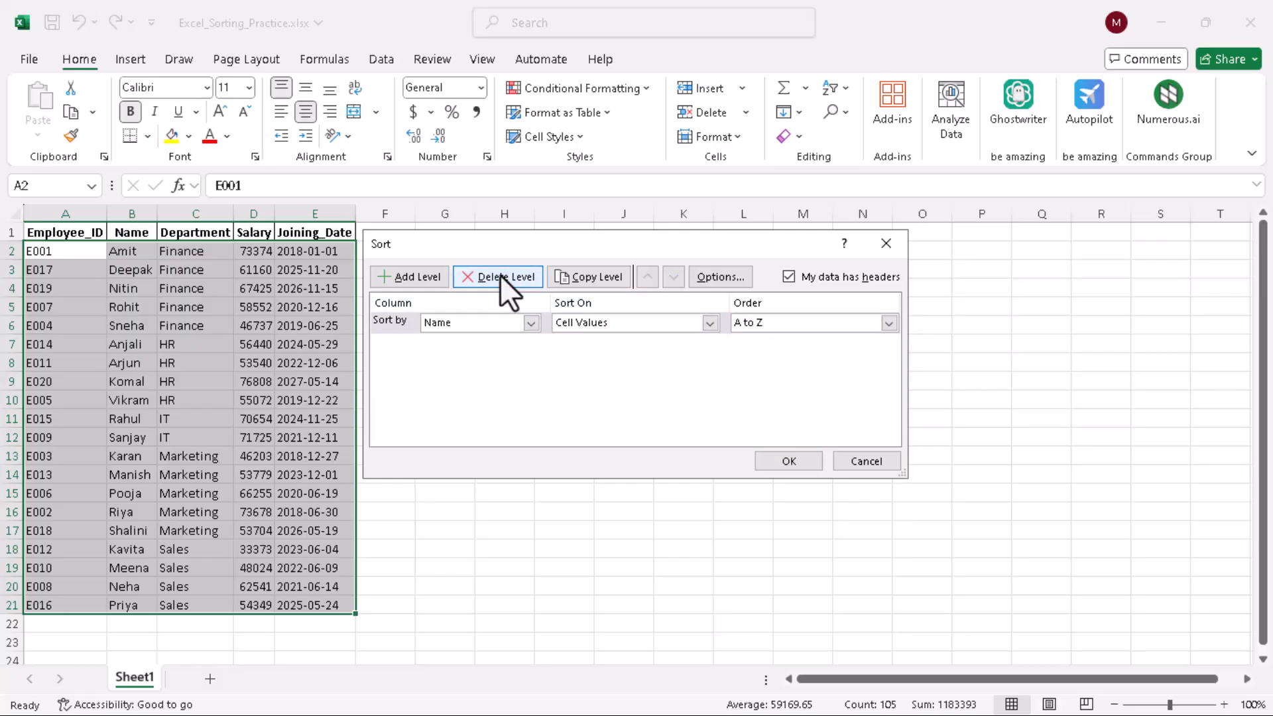
click(586, 279)
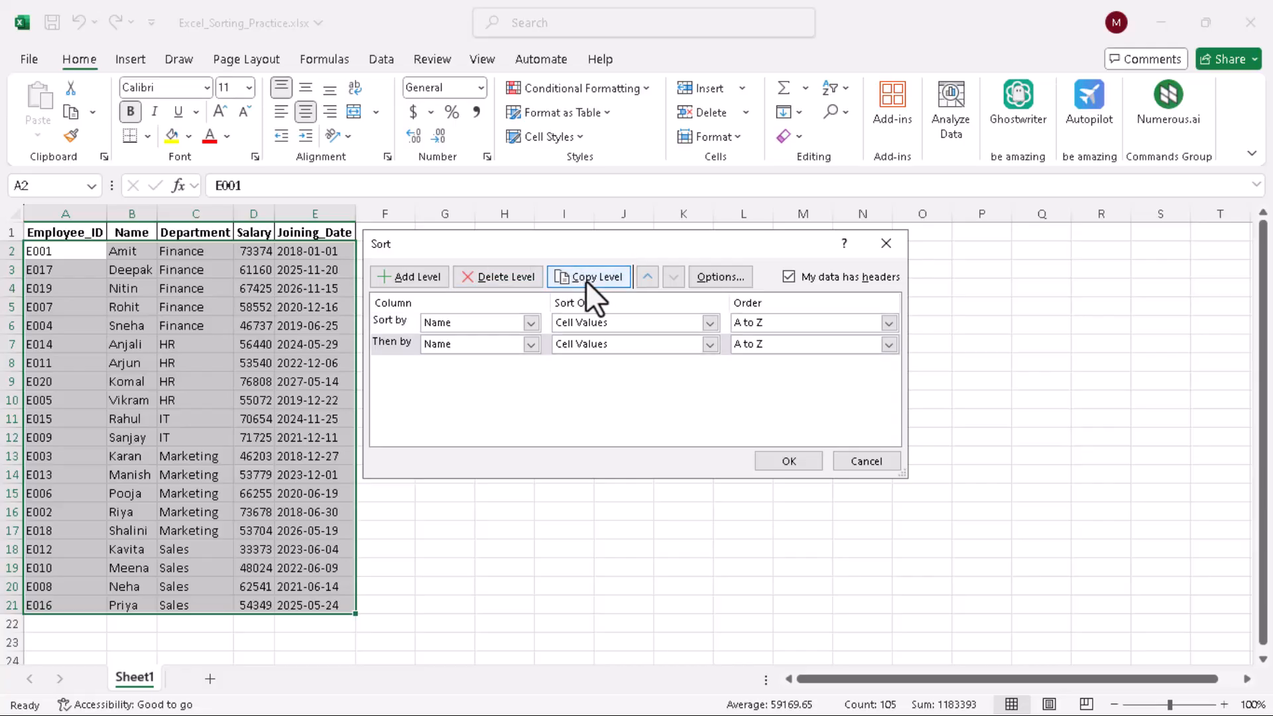
Set the custom sort's orientation to left to right and delete the second sort level.
click(716, 278)
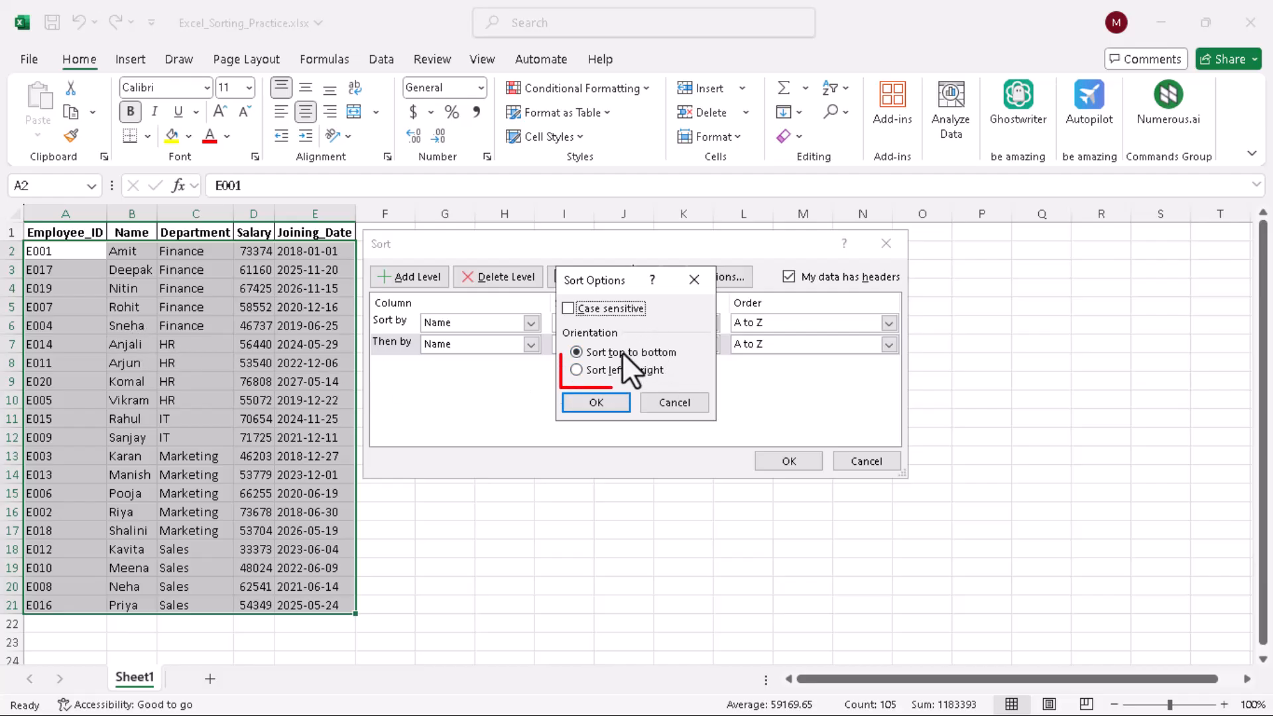
click(577, 371)
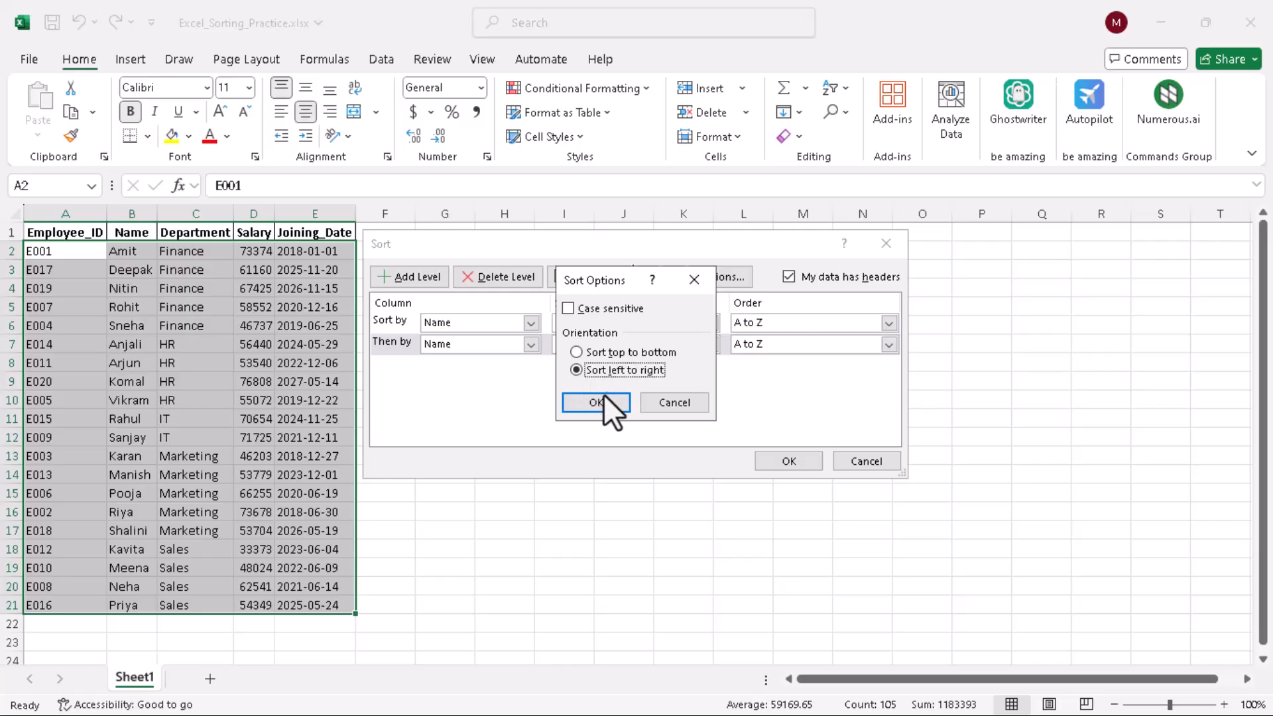
click(600, 403)
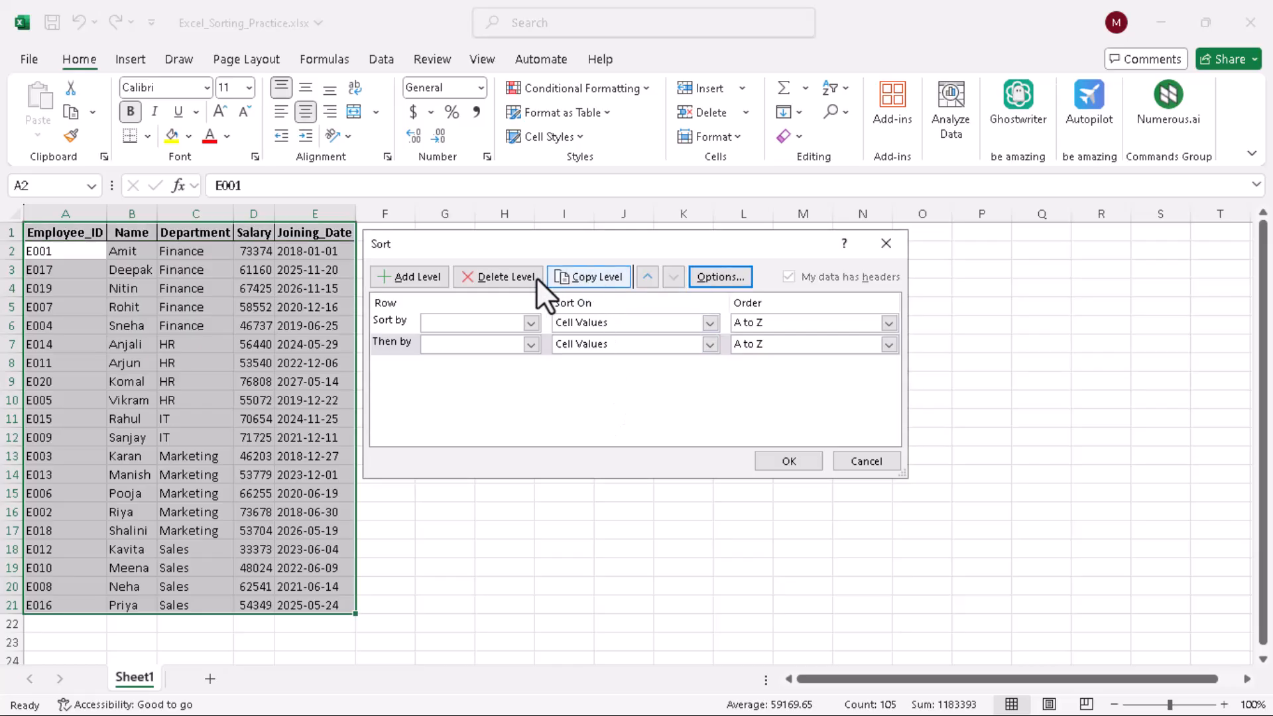
click(500, 281)
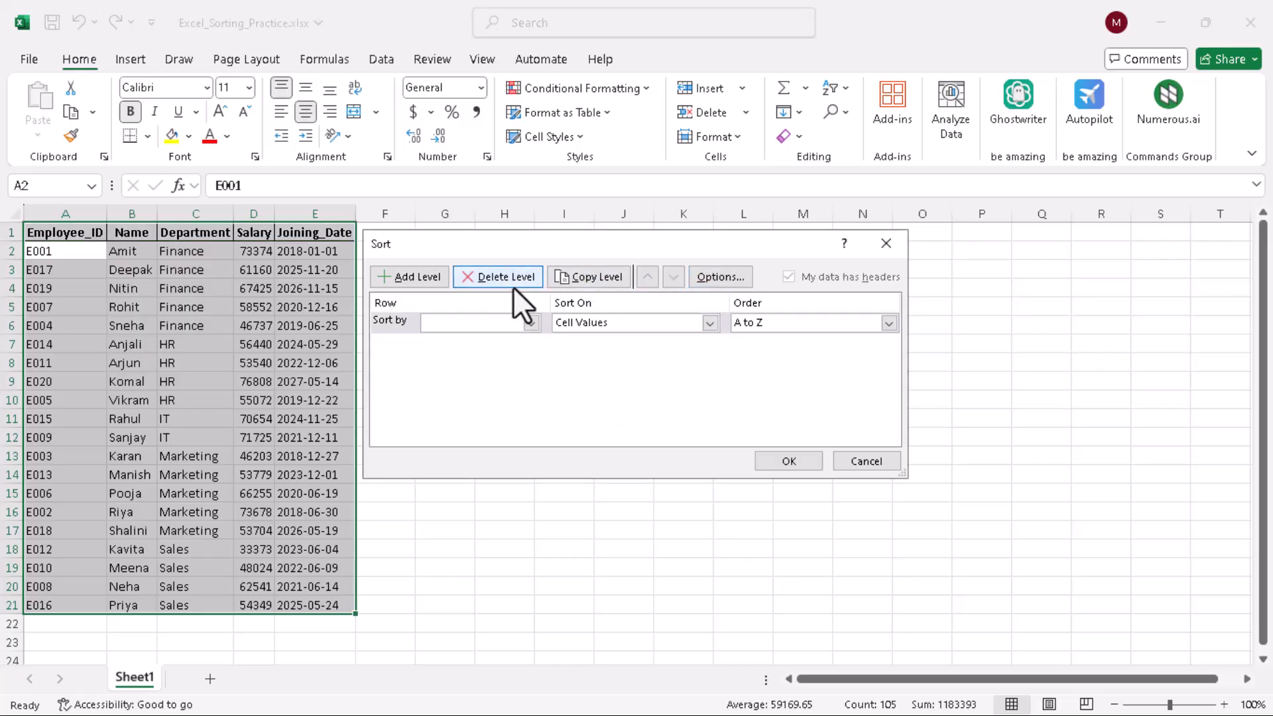
Sort the table's columns by Row 1 on cell values in A to Z order.
click(530, 323)
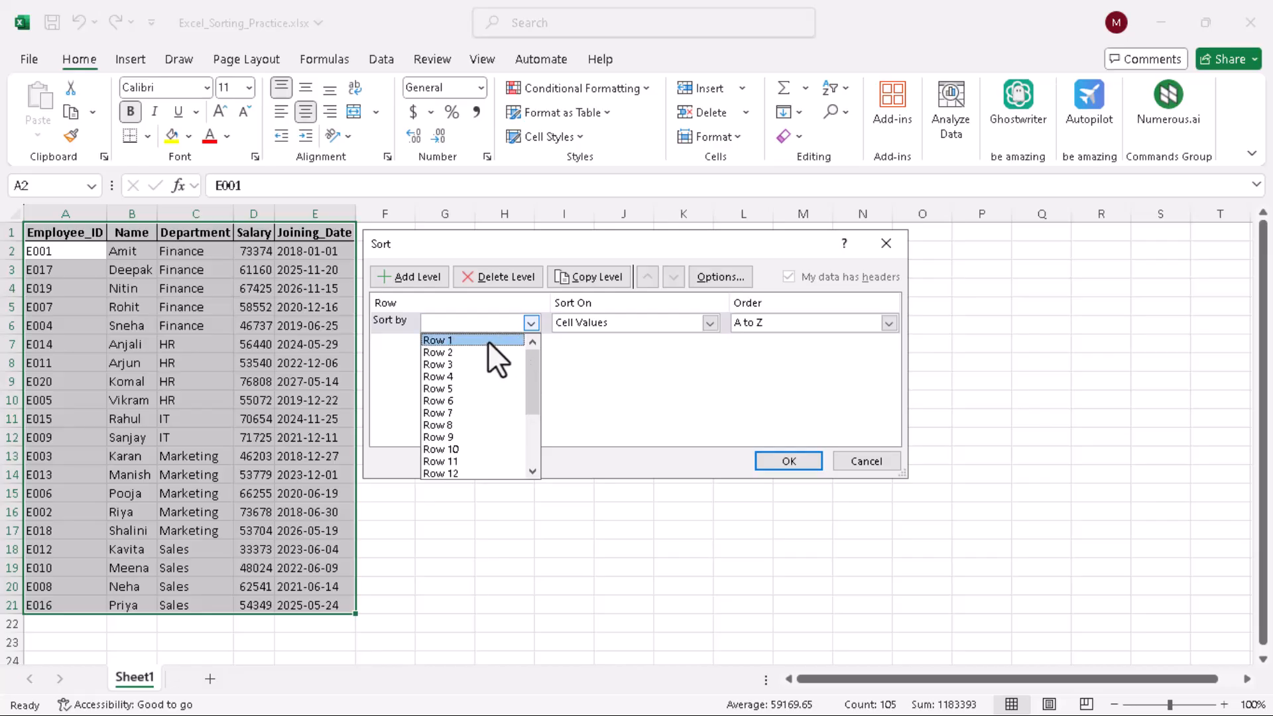
click(460, 339)
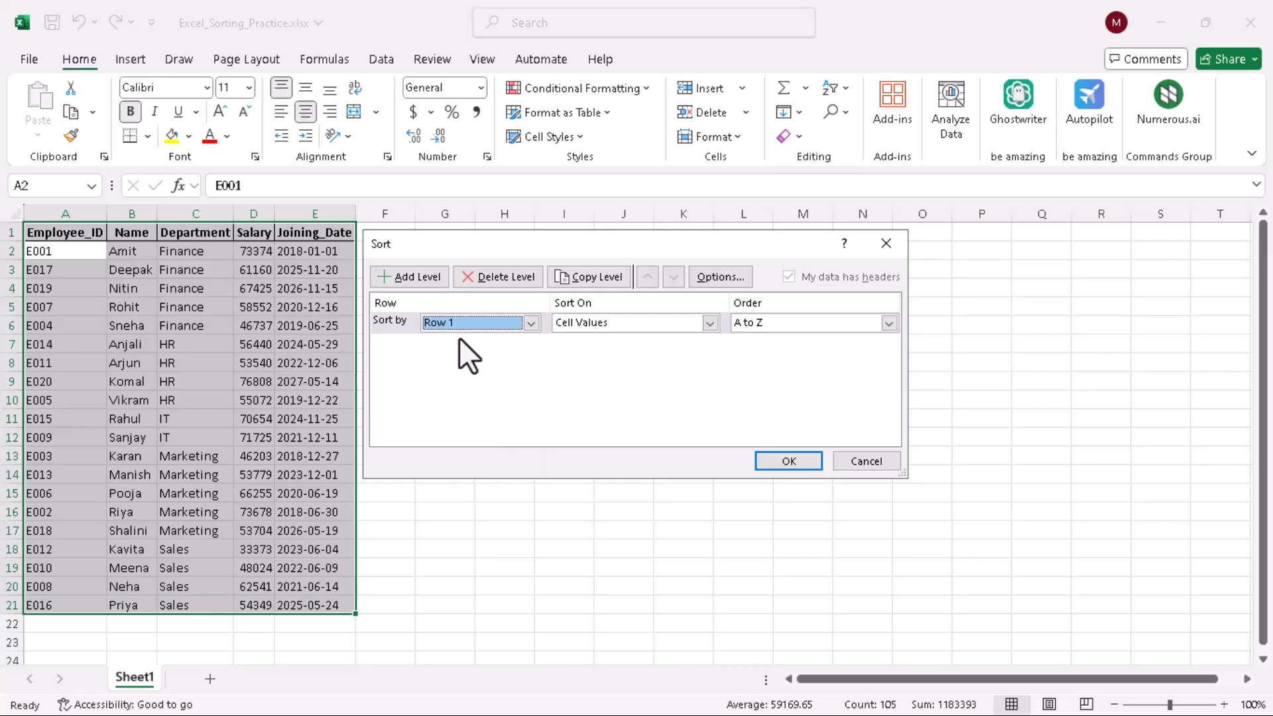
click(761, 460)
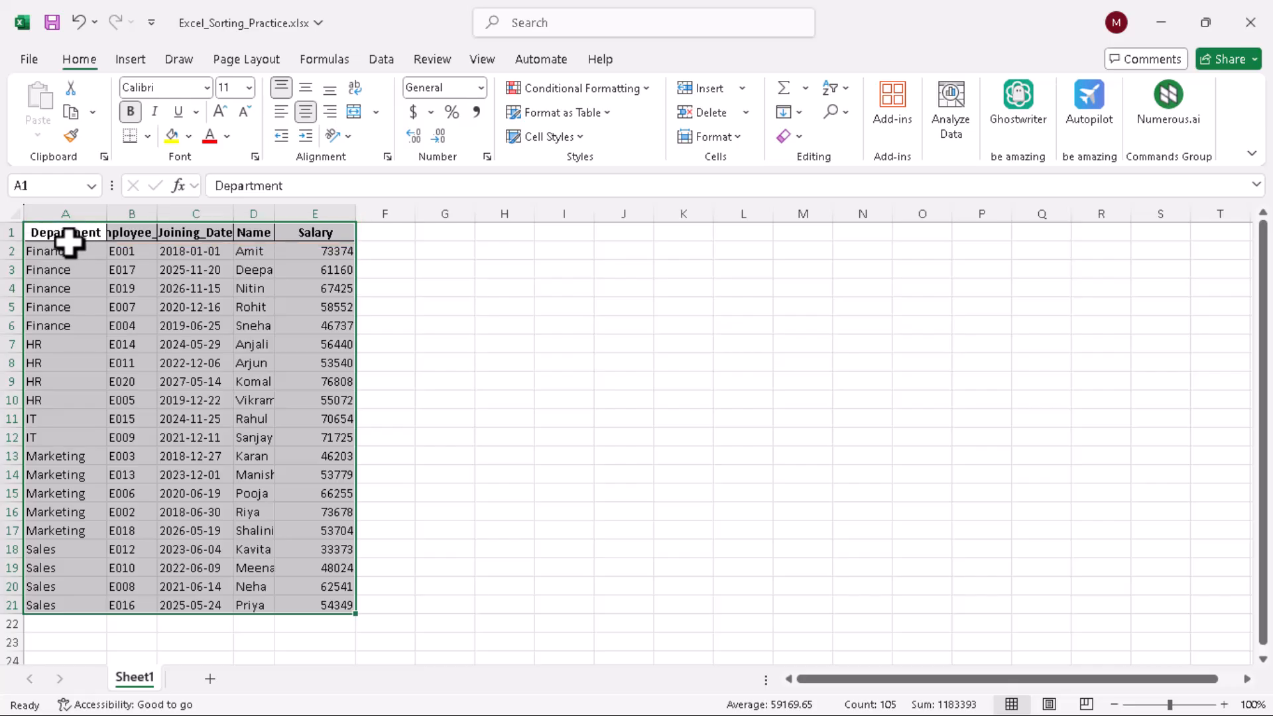
Undo the left-to-right sort of the table's columns.
key(ctrl+z)
click(411, 342)
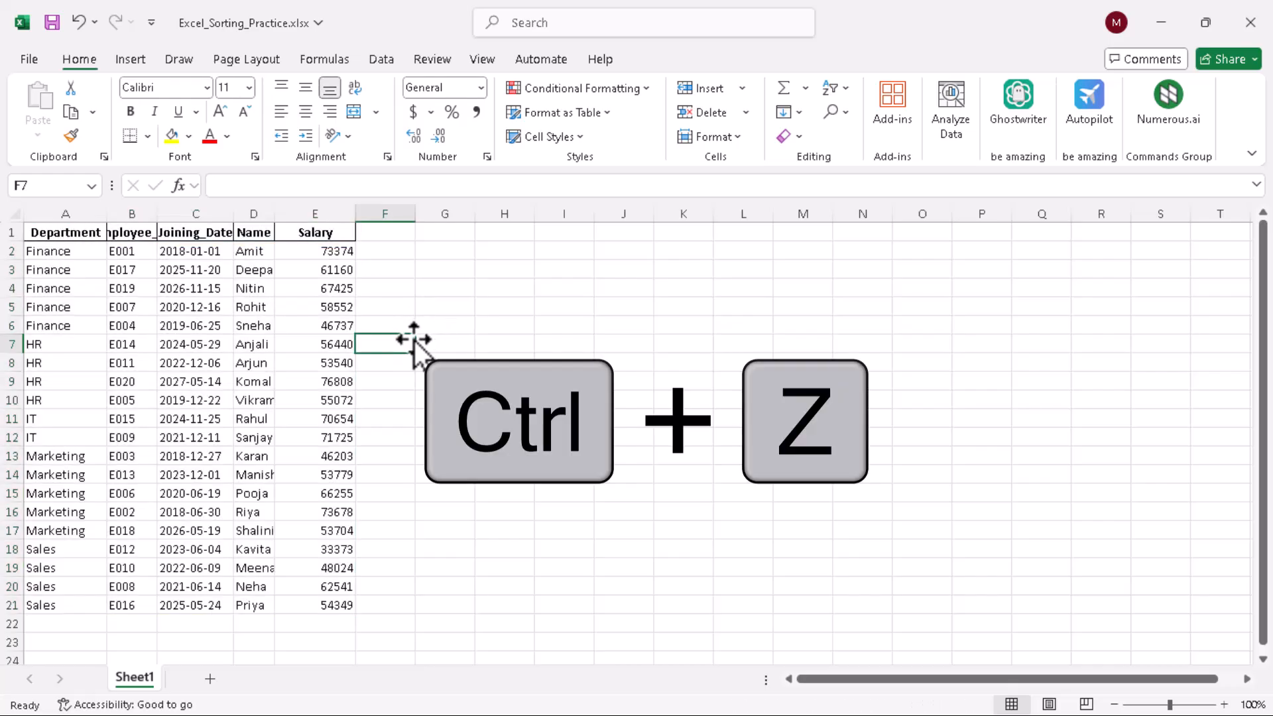
key(ctrl+z)
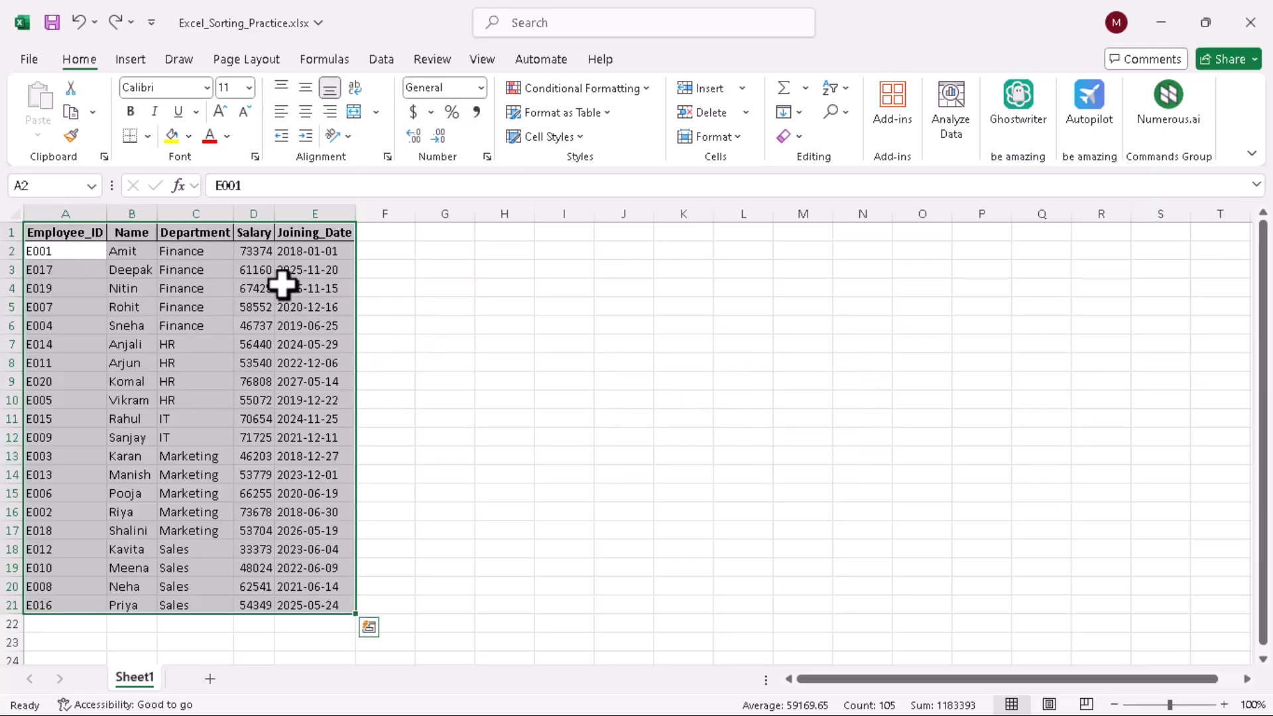
Select the Salary column D1:D21 and sort it largest to smallest, expanding the selection to the whole table.
click(255, 235)
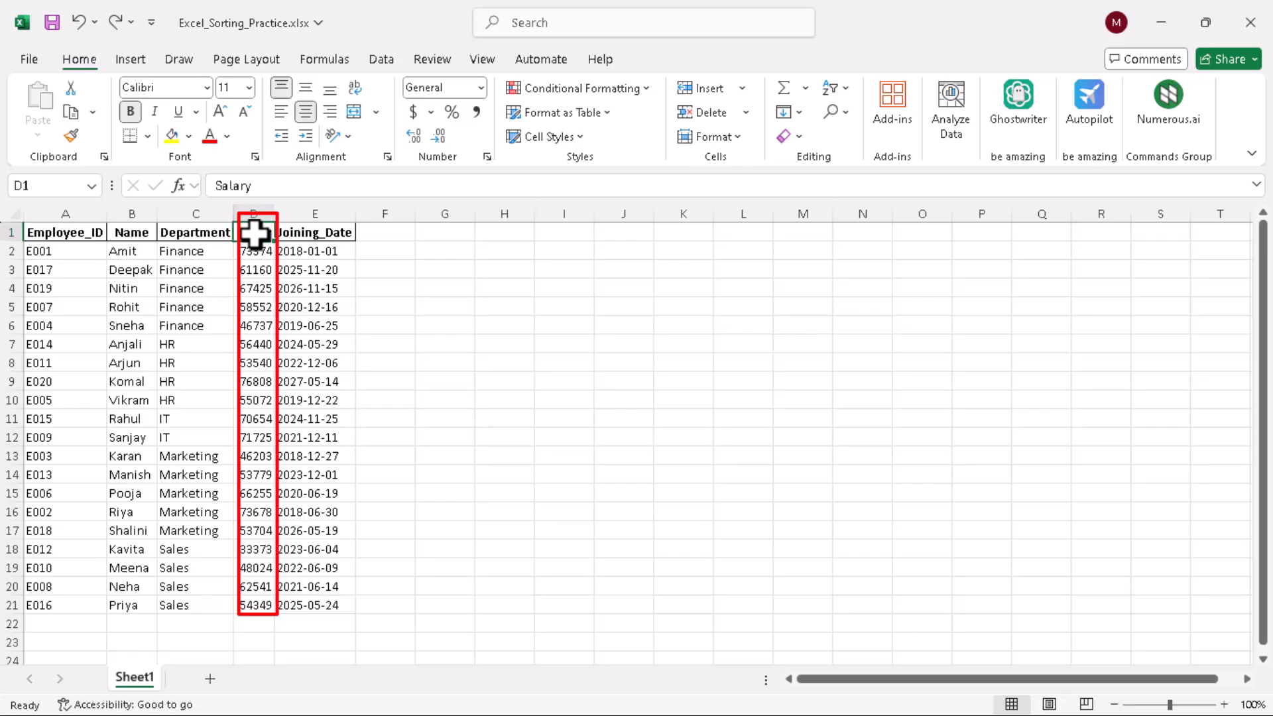
drag(255, 233, 256, 604)
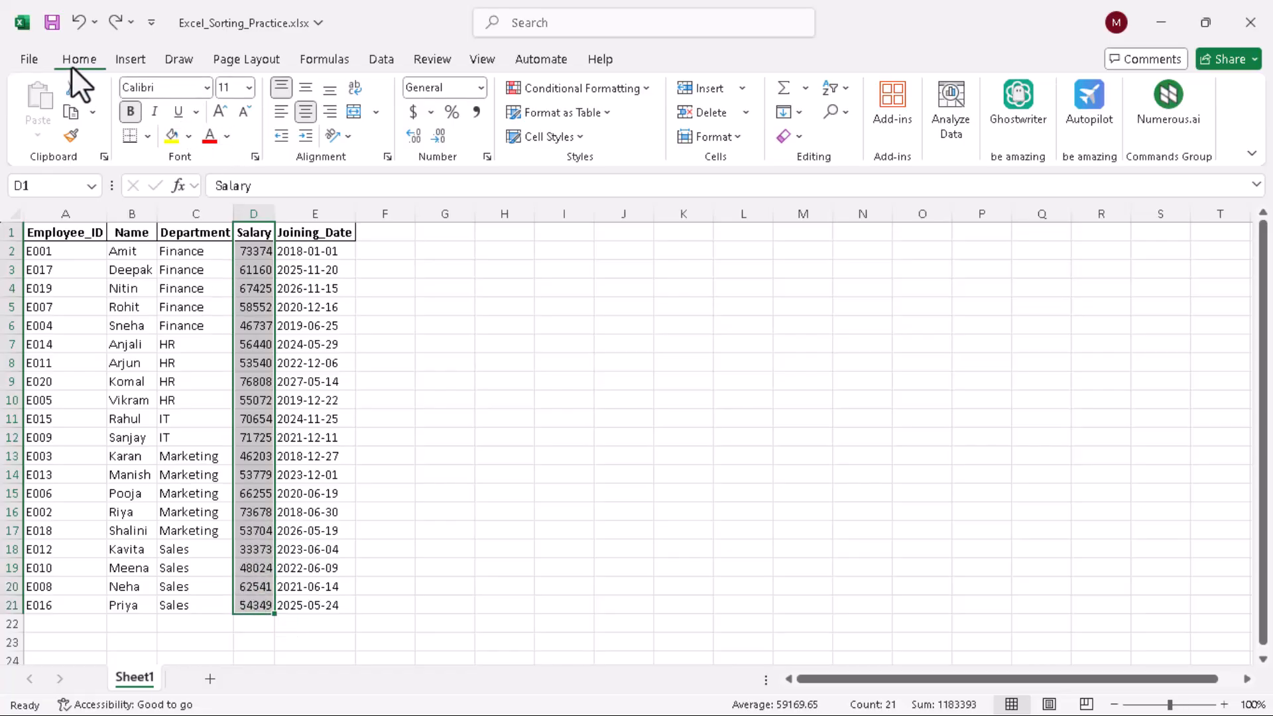
click(845, 87)
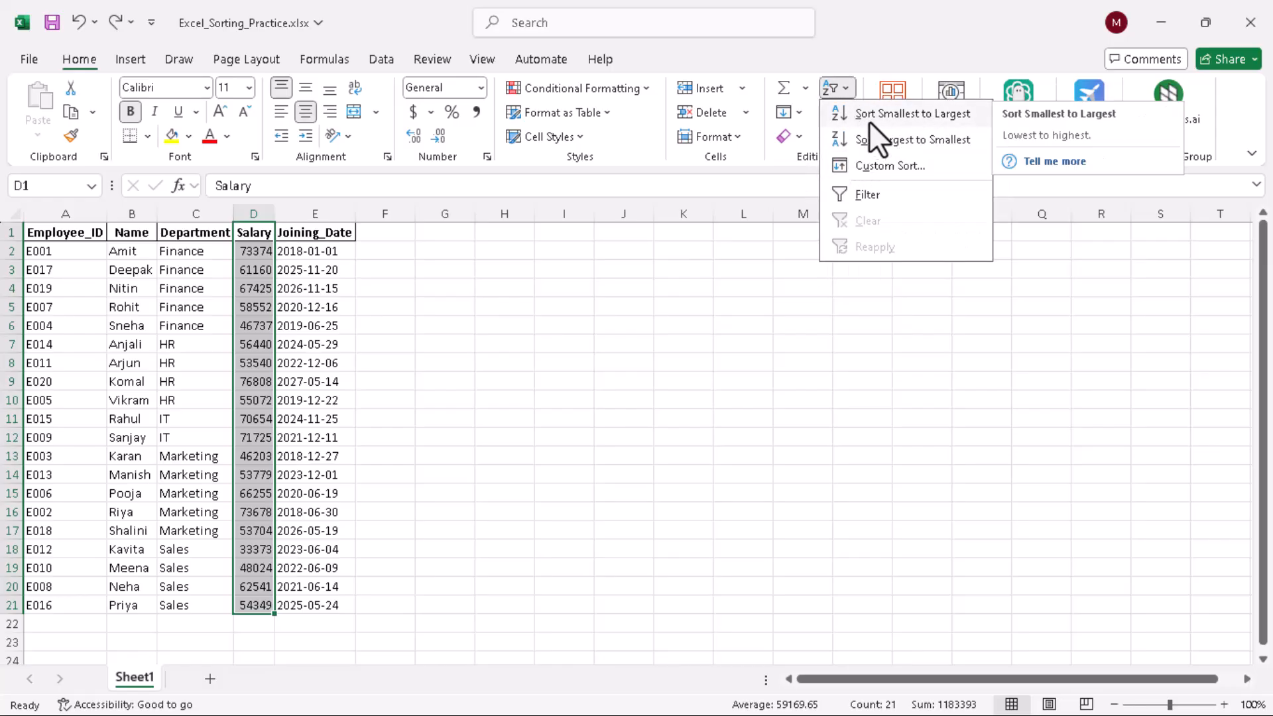
click(861, 135)
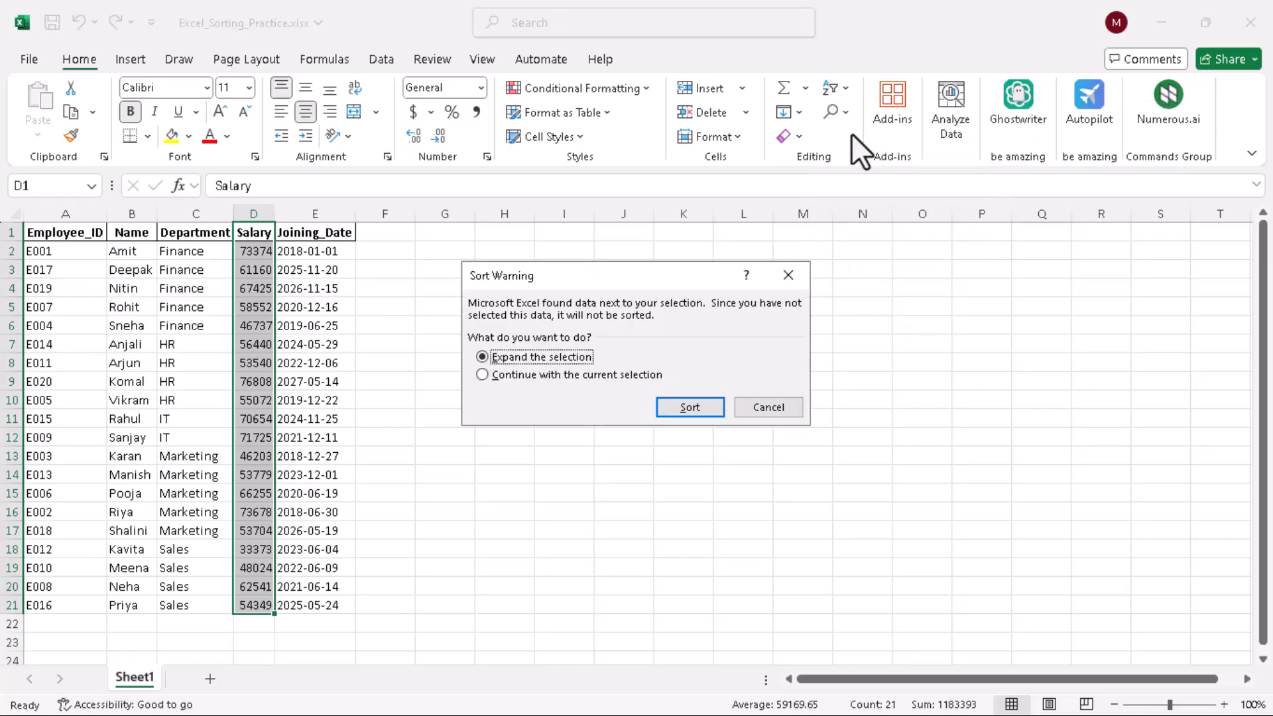
click(674, 405)
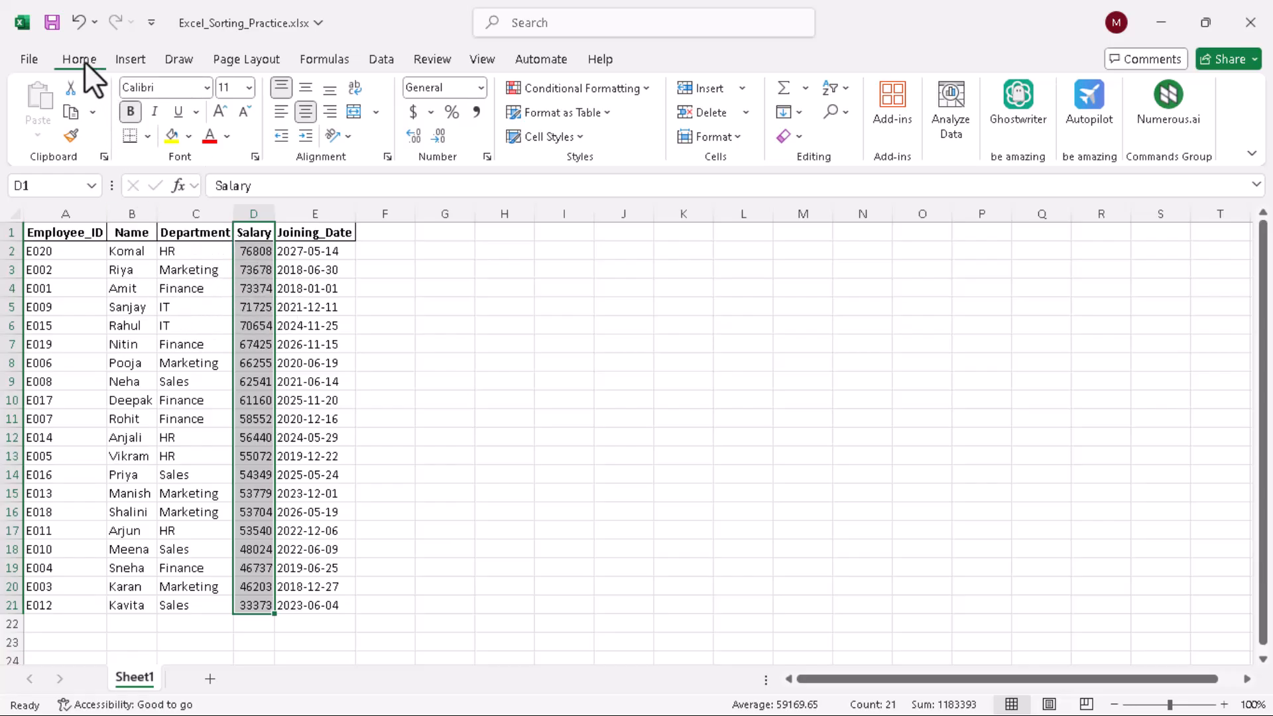
Sort the Salary column smallest to largest, expanding the selection to the adjacent data.
click(845, 86)
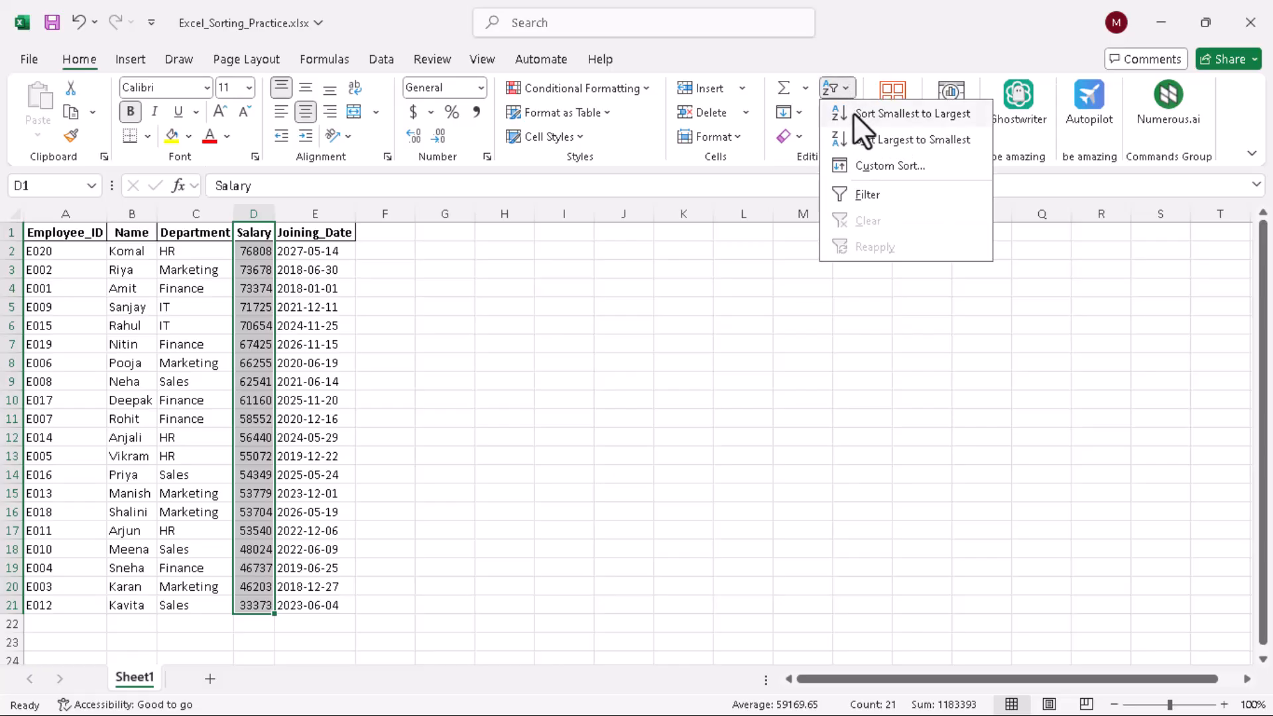
click(853, 113)
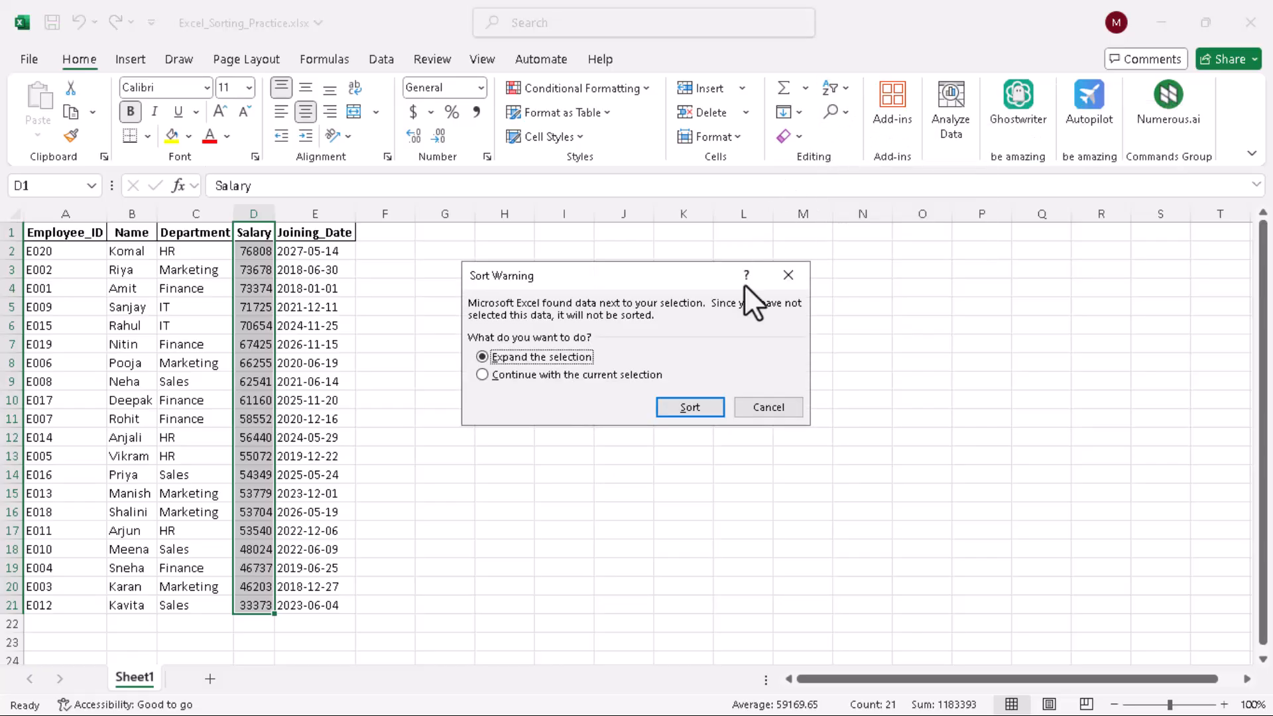
click(677, 407)
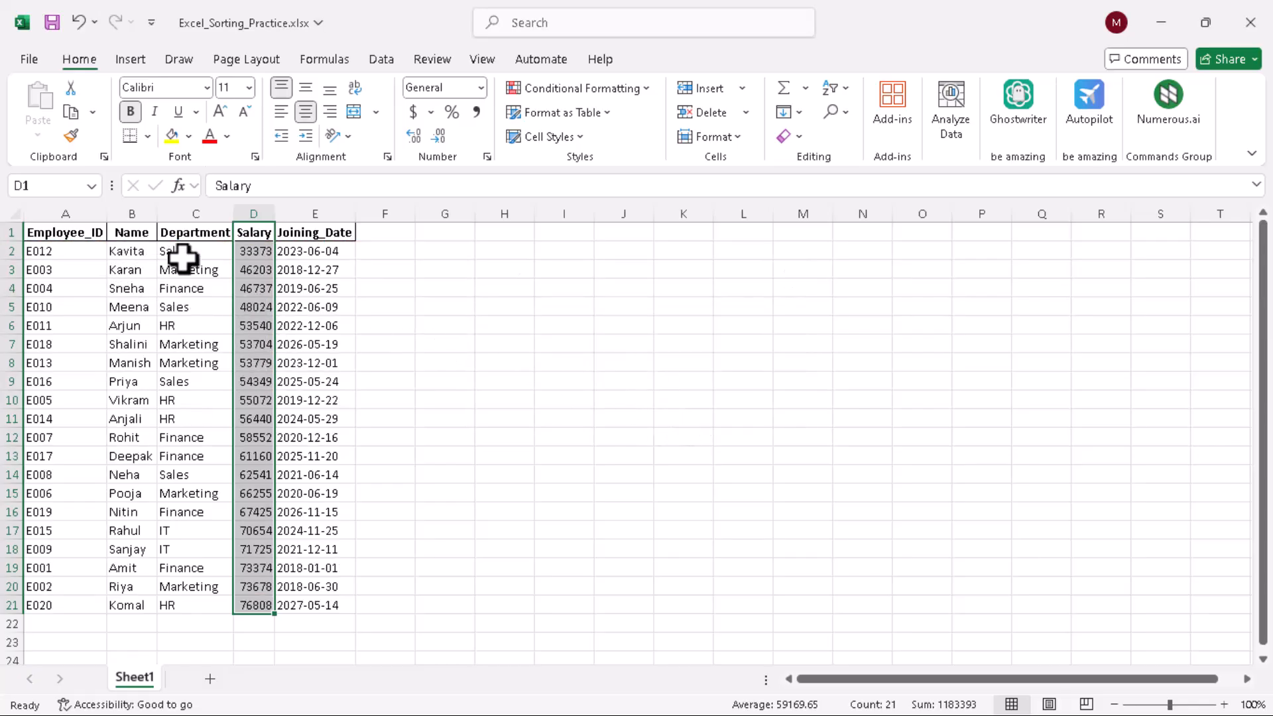